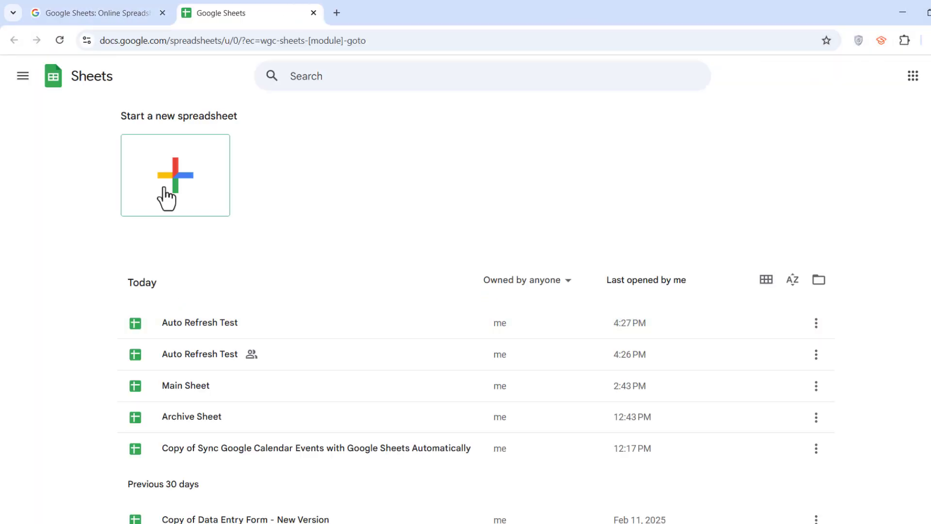
Create a blank spreadsheet titled 'Main Sheet'.
{"action": "left_click", "coordinate": [164, 189]}
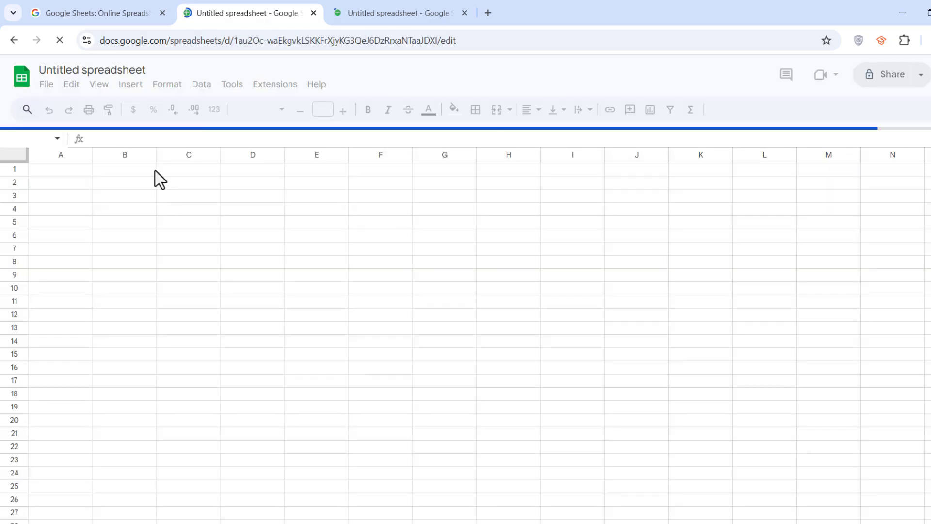
{"action": "left_click", "coordinate": [88, 70]}
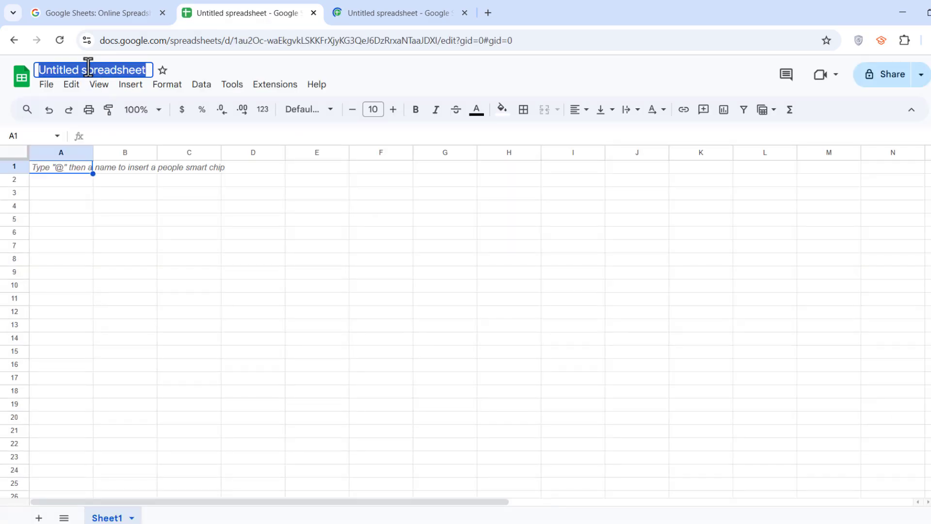
{"action": "type", "text": "Main Sheet"}
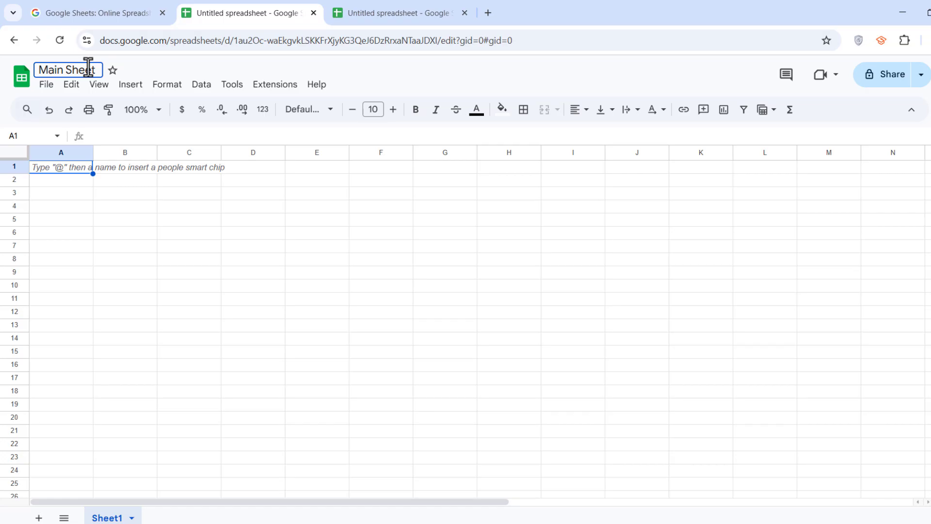
Rename the second new spreadsheet to 'Archive Sheet'.
{"action": "left_click", "coordinate": [371, 13]}
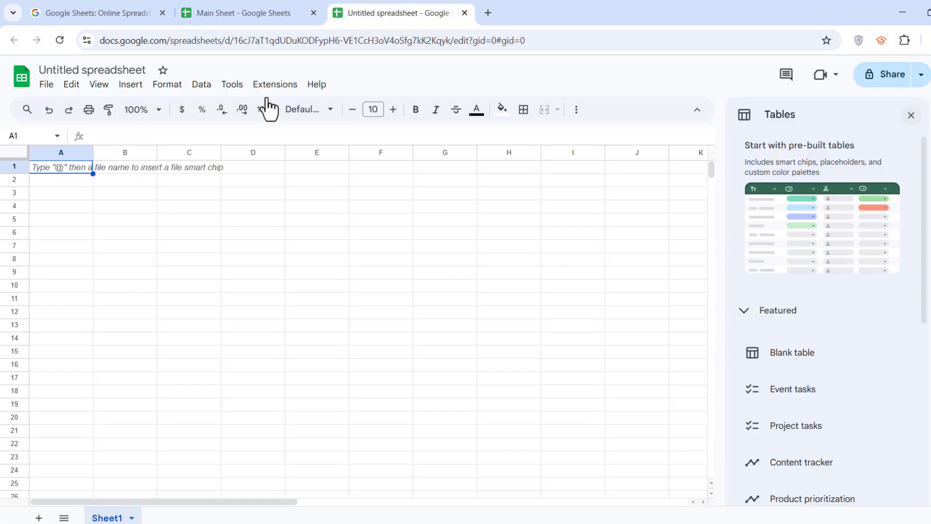
{"action": "left_click", "coordinate": [73, 70]}
{"action": "type", "text": "Arch"}
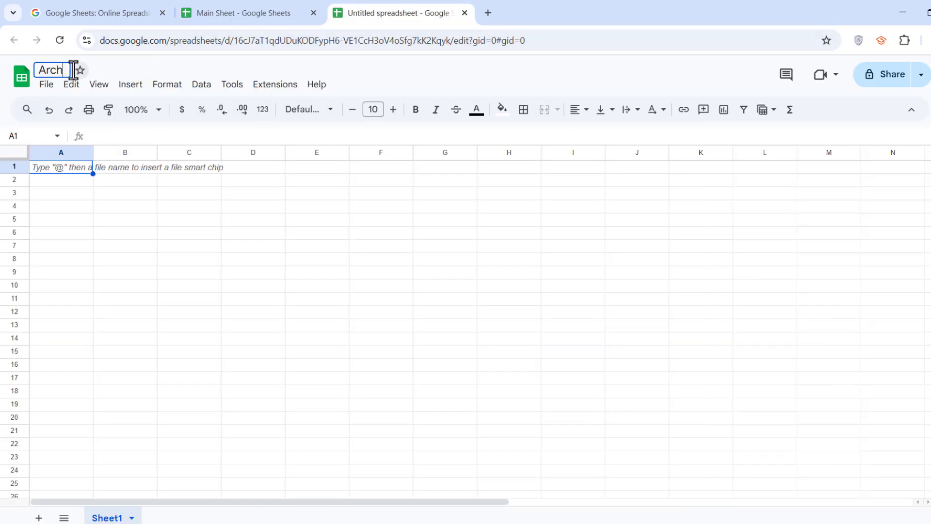
{"action": "type", "text": "ive Sheet"}
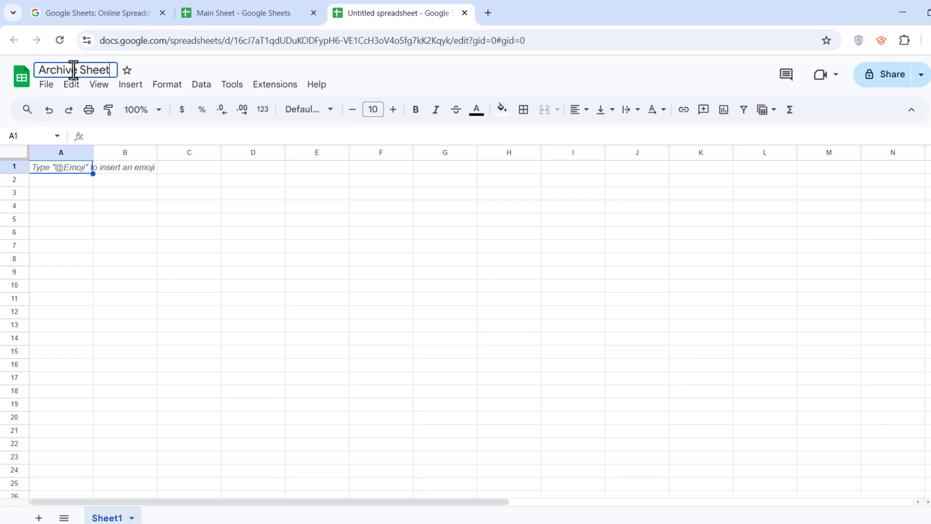
{"action": "key", "text": "Return"}
In Main Sheet, enter headers Task ID, Task Name and Responsible Person in A1:C1.
{"action": "left_click", "coordinate": [208, 13]}
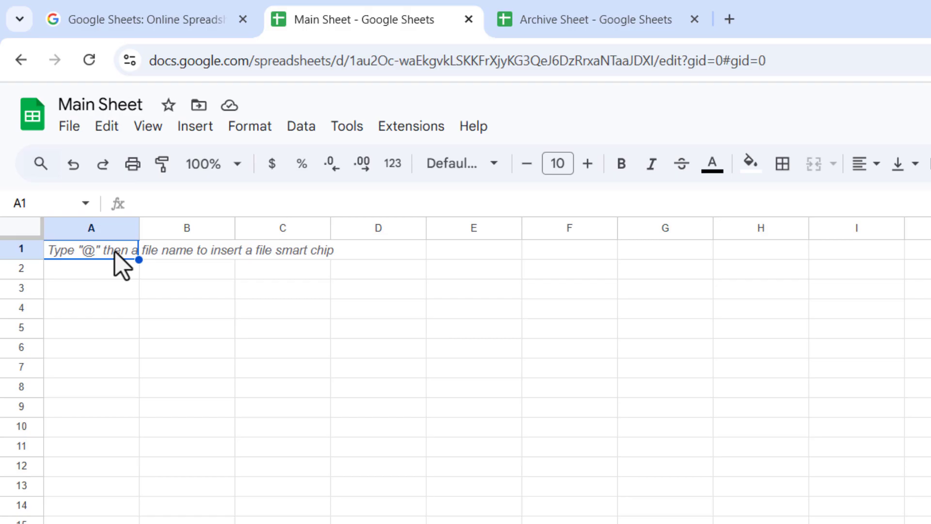
{"action": "double_click", "coordinate": [115, 252]}
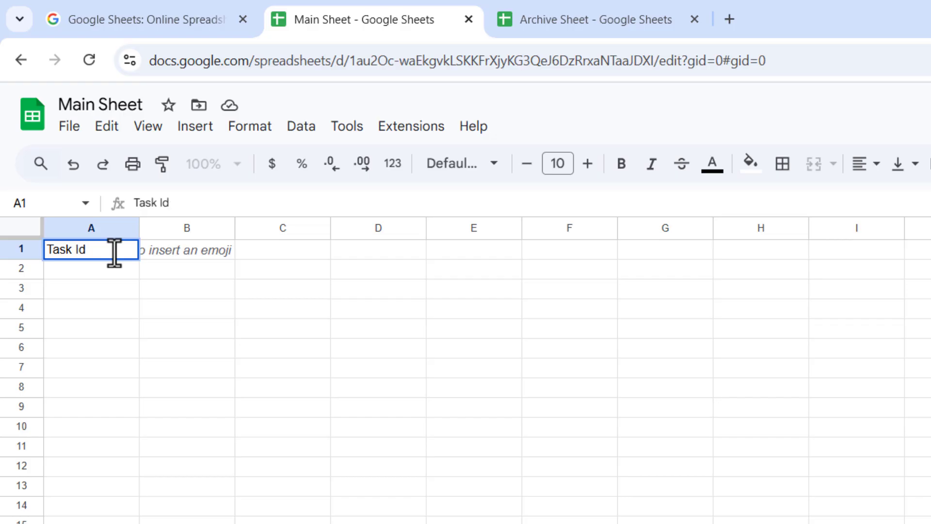
{"action": "key", "text": "BackSpace"}
{"action": "key", "text": "BackSpace"}
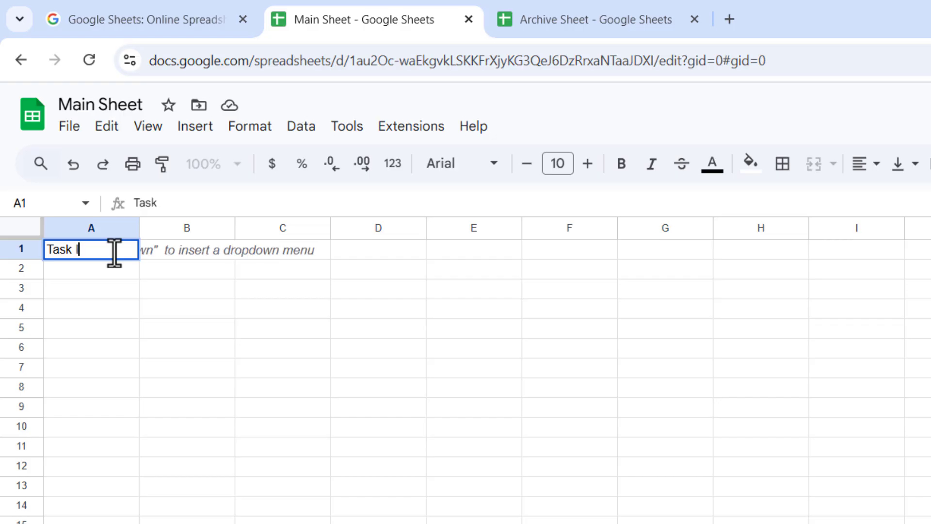
{"action": "key", "text": "Tab"}
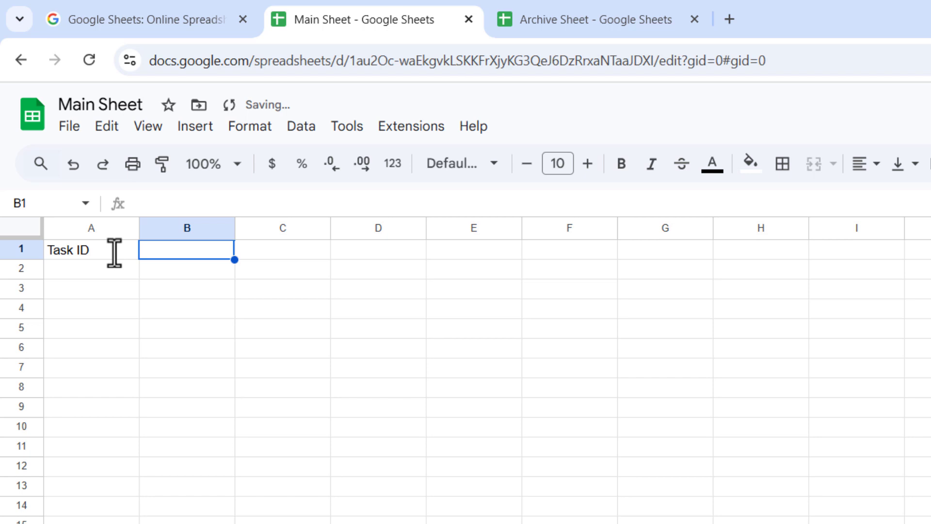
{"action": "type", "text": "Task"}
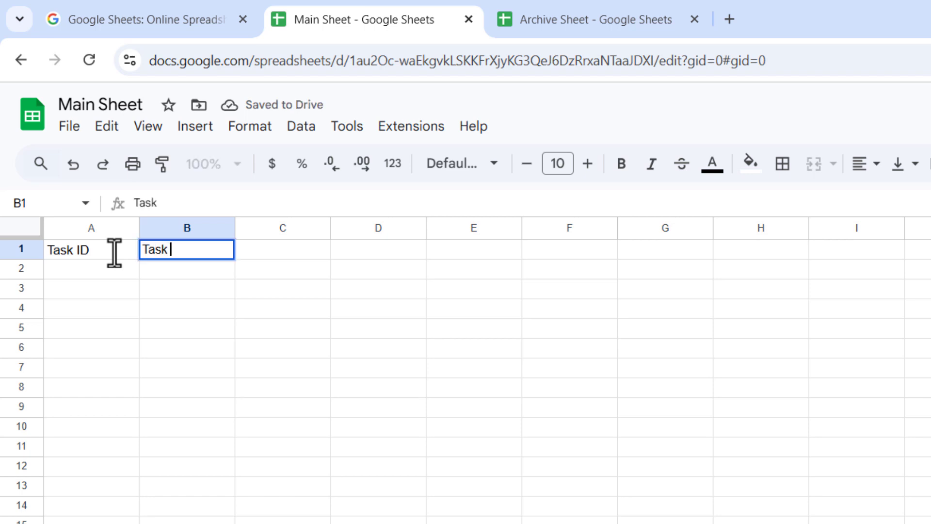
{"action": "type", "text": " Name"}
{"action": "key", "text": "Tab"}
{"action": "type", "text": "R"}
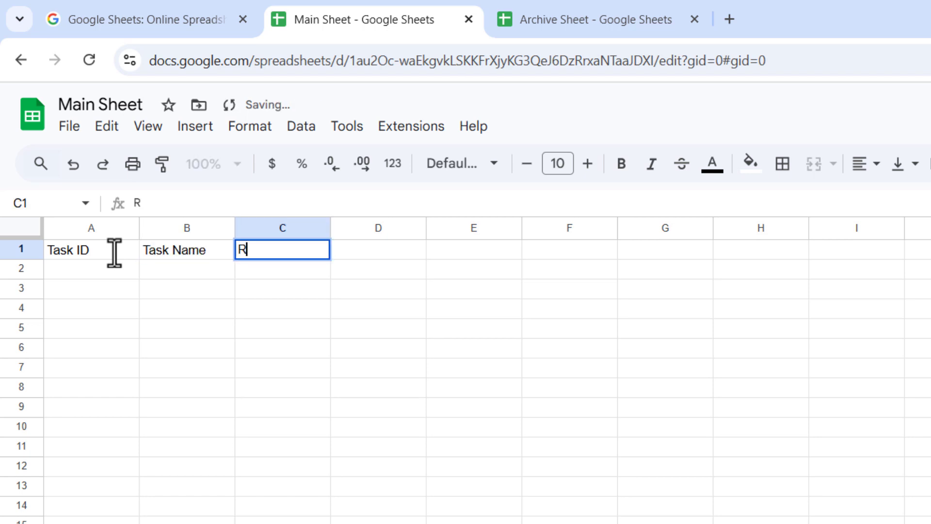
{"action": "type", "text": "esponsible"}
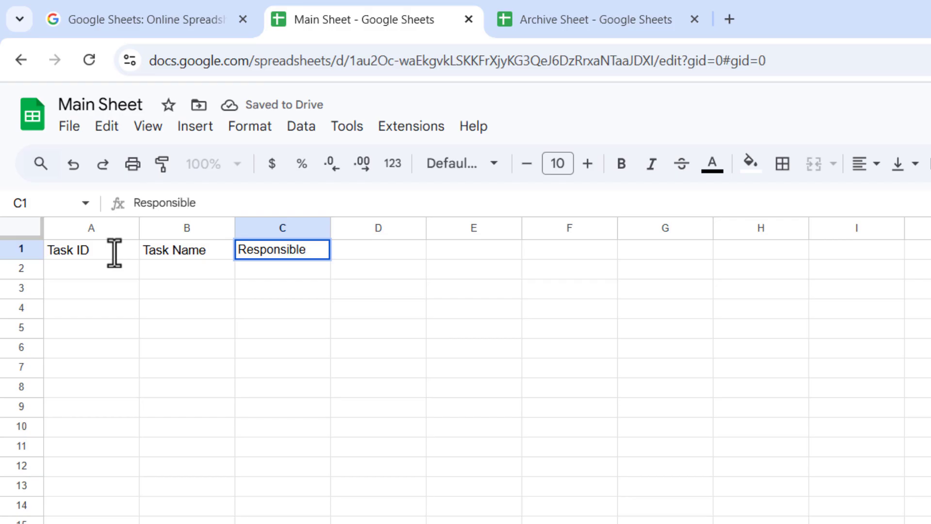
{"action": "type", "text": " Person"}
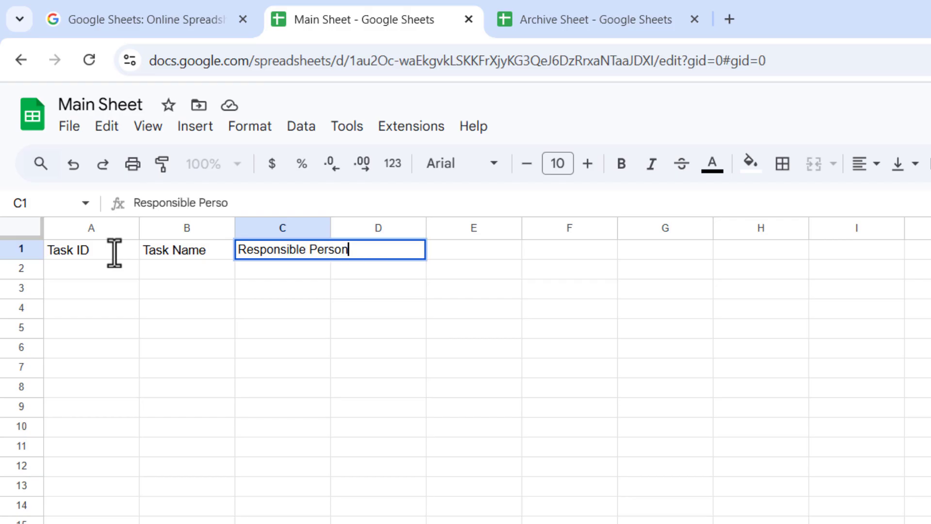
{"action": "key", "text": "Tab"}
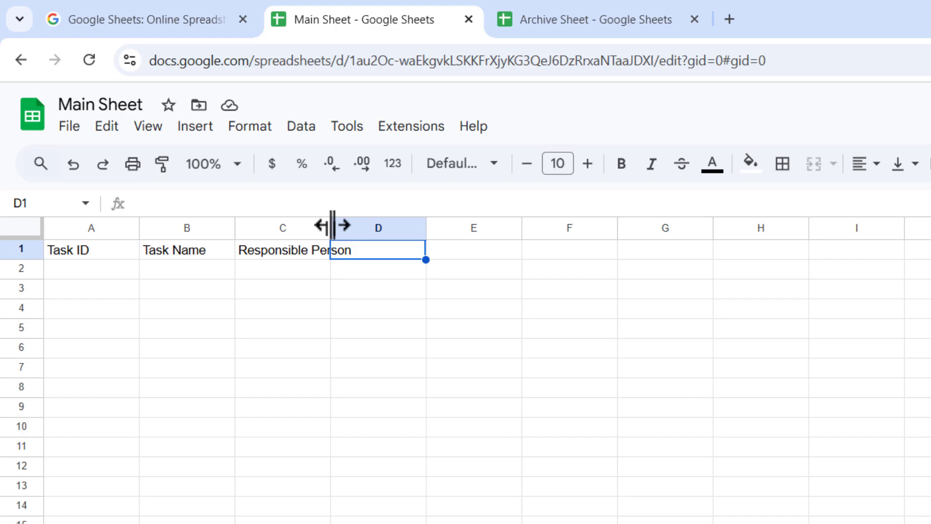
Widen column C, add headers Deadline, Status, Priority, Move to Archive, and select A1:G1.
{"action": "left_click_drag", "start_coordinate": [331, 225], "coordinate": [355, 226]}
{"action": "type", "text": "D"}
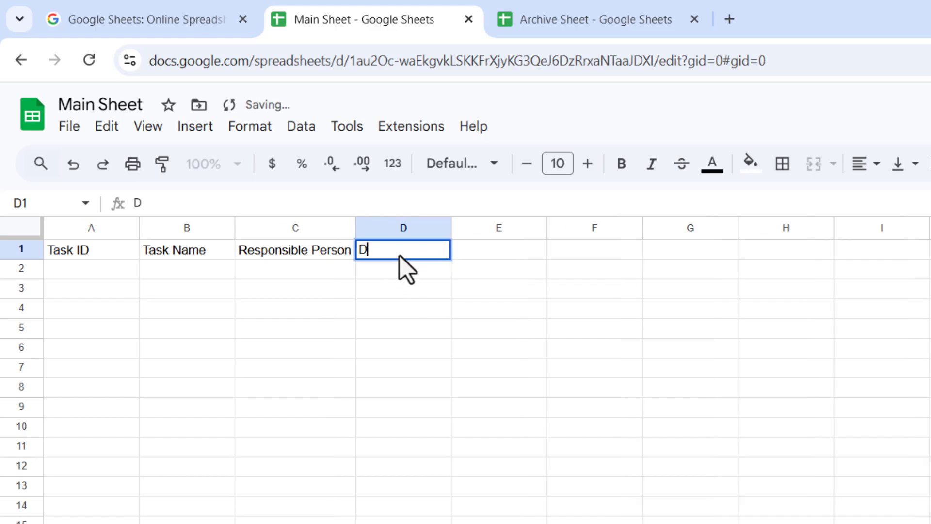
{"action": "type", "text": "eadline"}
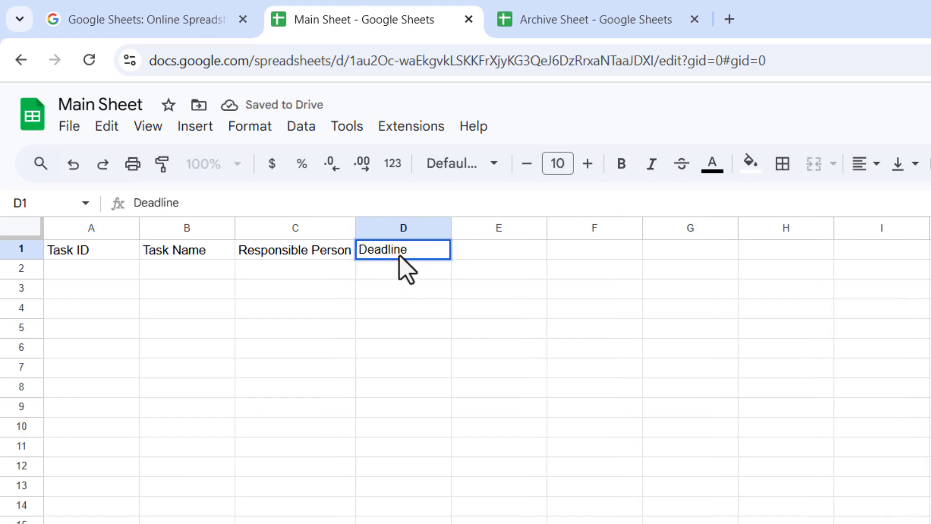
{"action": "key", "text": "Tab"}
{"action": "type", "text": "Status"}
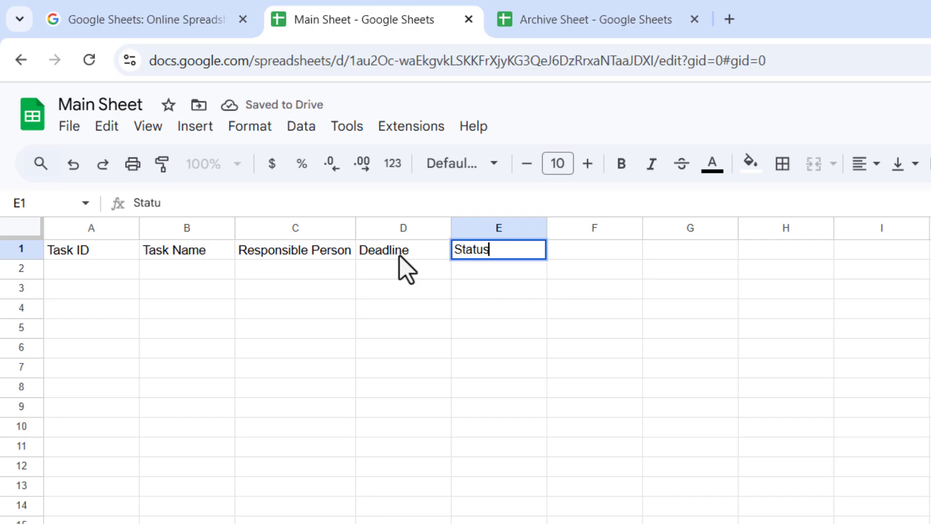
{"action": "type", "text": "e"}
{"action": "key", "text": "BackSpace"}
{"action": "key", "text": "Tab"}
{"action": "type", "text": "Pr"}
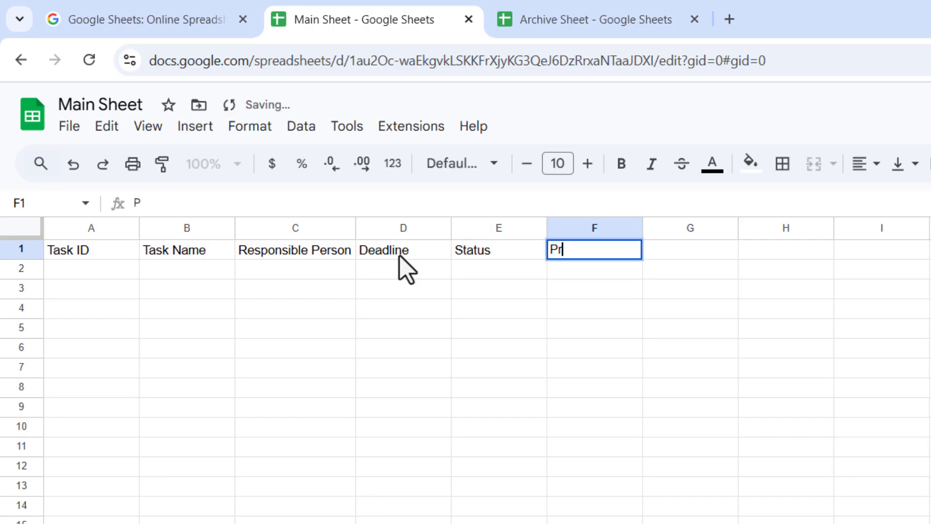
{"action": "type", "text": "iority"}
{"action": "key", "text": "Tab"}
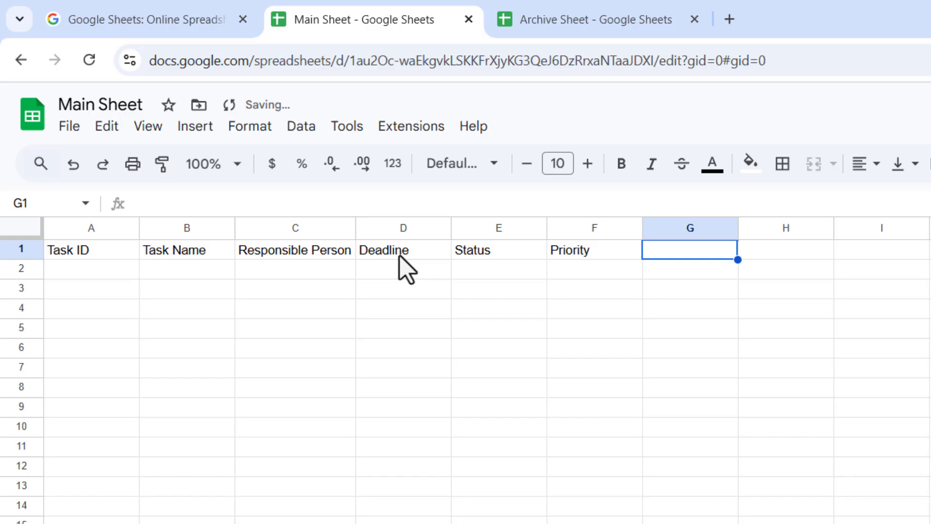
{"action": "type", "text": "Mo"}
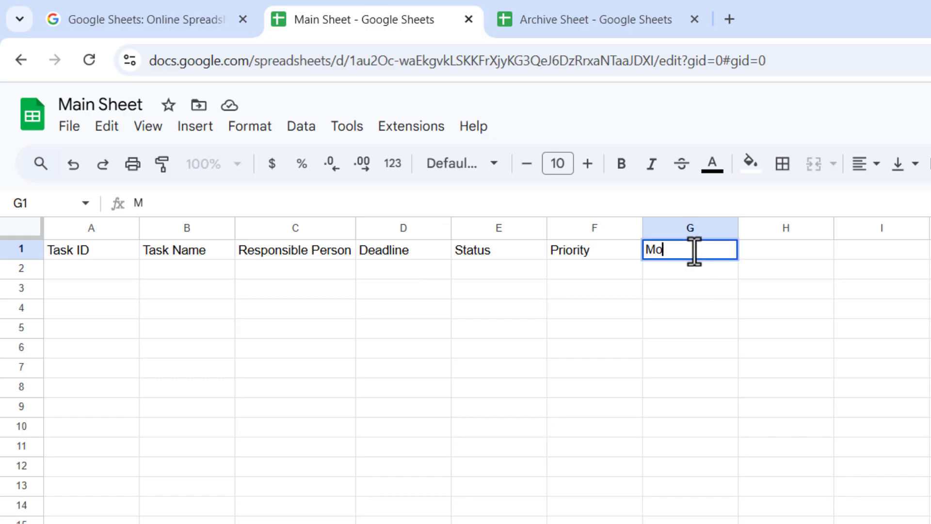
{"action": "type", "text": "ve to Archive"}
{"action": "left_click", "coordinate": [403, 308]}
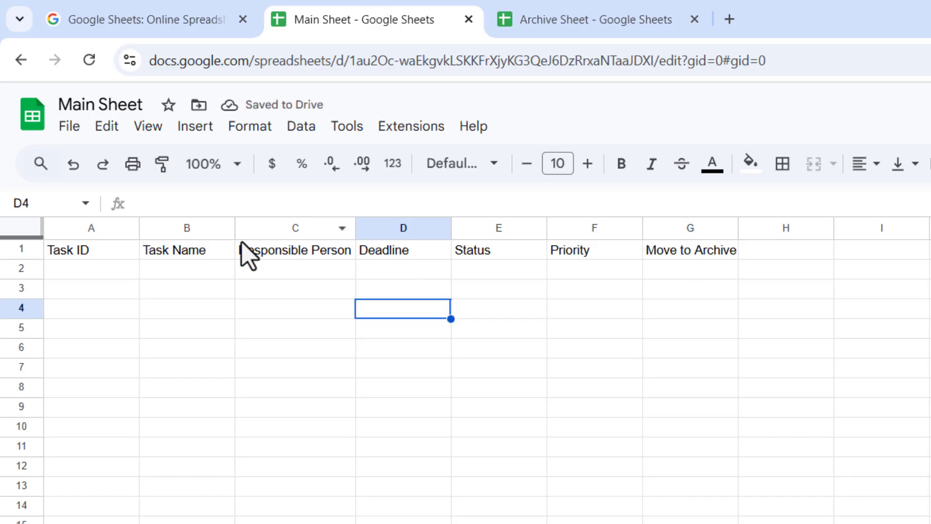
{"action": "left_click_drag", "start_coordinate": [100, 252], "coordinate": [213, 251]}
{"action": "left_click_drag", "start_coordinate": [274, 272], "coordinate": [684, 266]}
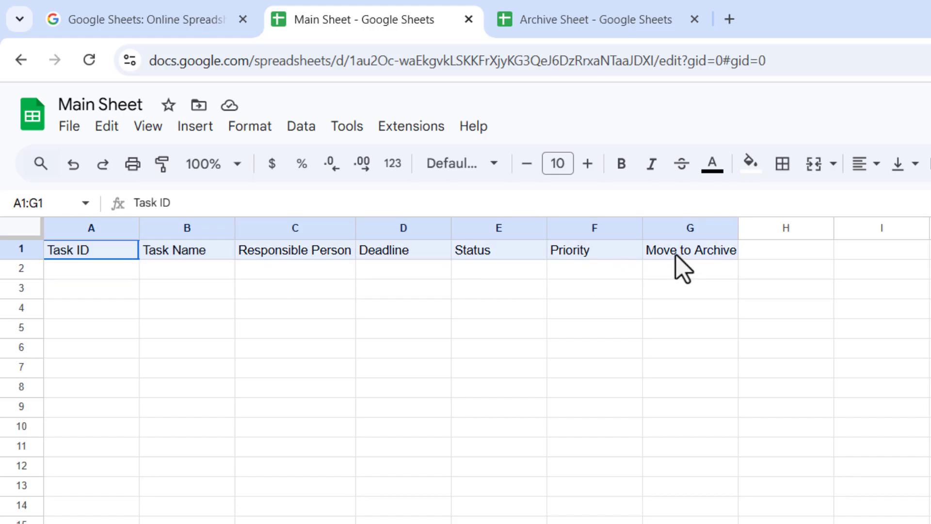
Convert Main Sheet's header row into a table and copy the header row.
{"action": "key", "text": "ctrl+alt+t"}
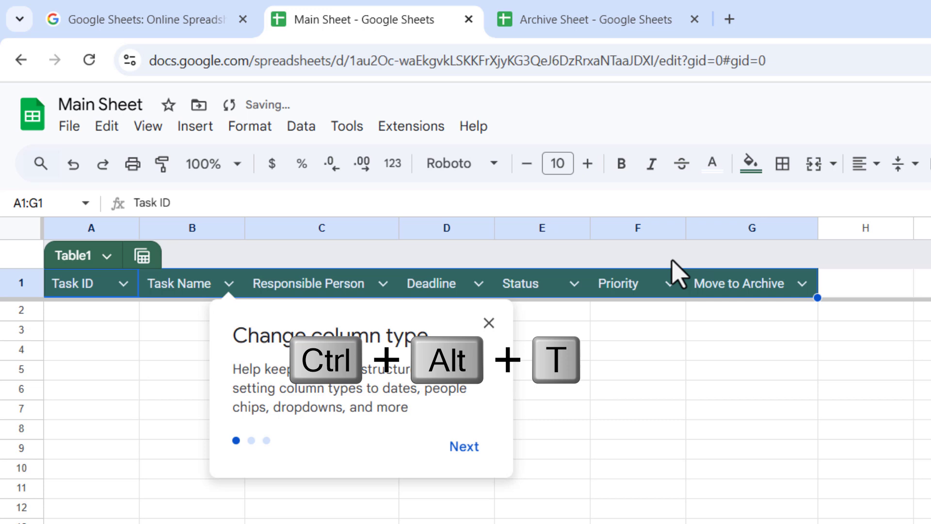
{"action": "left_click", "coordinate": [489, 323]}
{"action": "left_click_drag", "start_coordinate": [97, 284], "coordinate": [880, 309]}
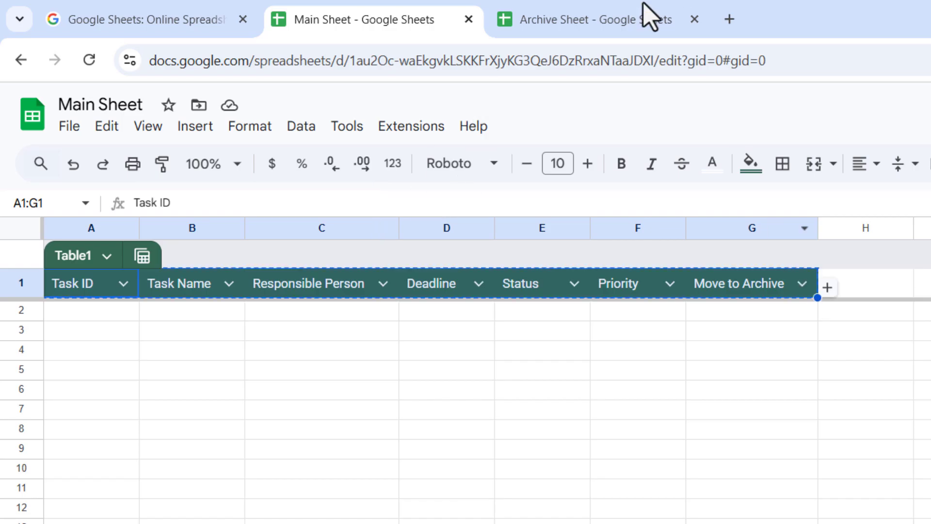
Paste the headers into Archive Sheet, autofit columns G and C, then return to Main Sheet.
{"action": "left_click", "coordinate": [650, 17]}
{"action": "key", "text": "ctrl+v"}
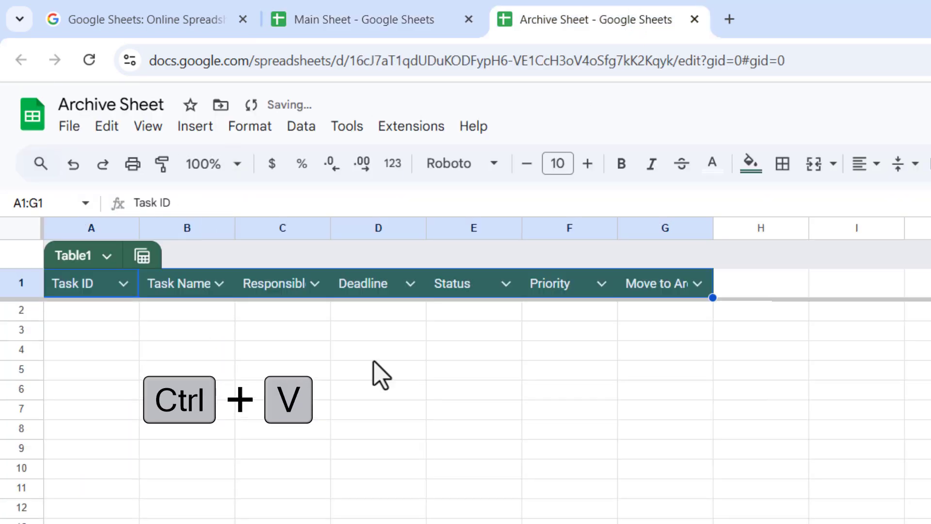
{"action": "double_click", "coordinate": [714, 228]}
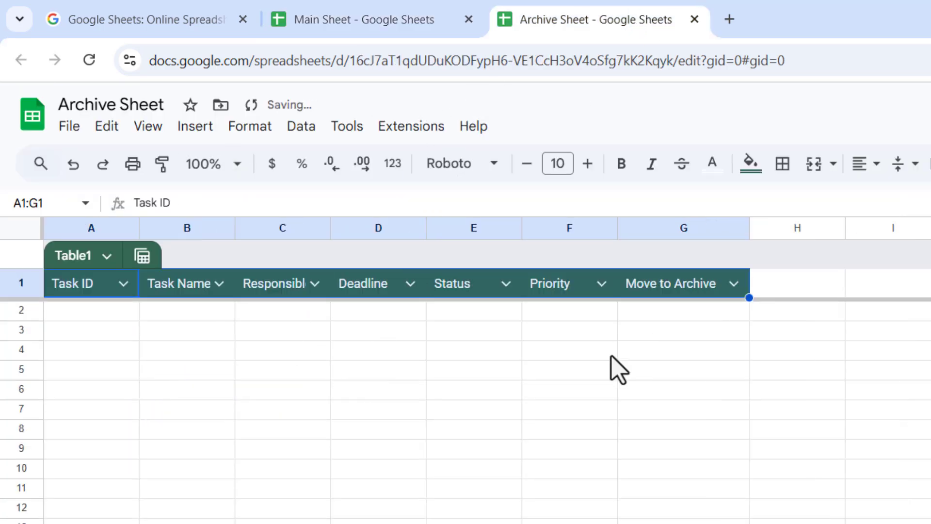
{"action": "double_click", "coordinate": [332, 222]}
{"action": "left_click", "coordinate": [333, 349]}
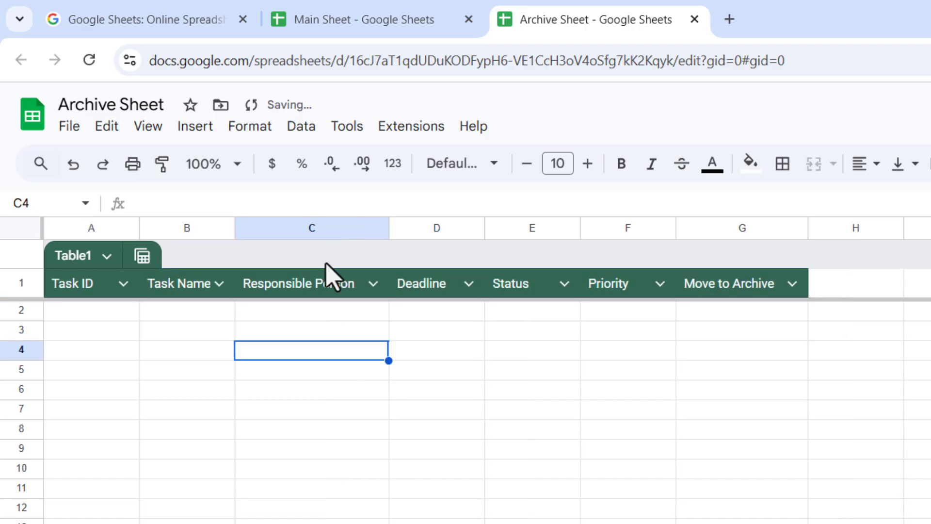
{"action": "left_click", "coordinate": [301, 22]}
{"action": "left_click", "coordinate": [403, 388]}
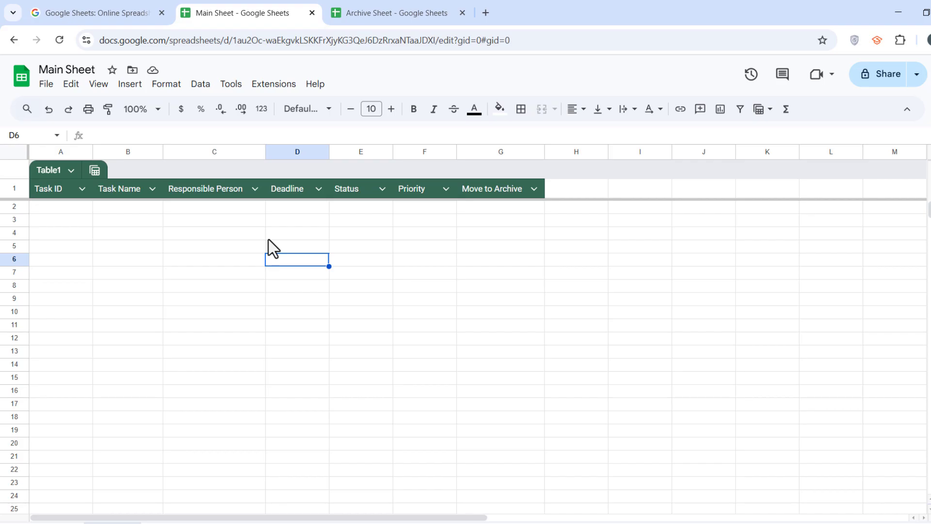
Select D2 and start a new data validation rule.
{"action": "left_click", "coordinate": [287, 221]}
{"action": "left_click_drag", "start_coordinate": [289, 208], "coordinate": [291, 196]}
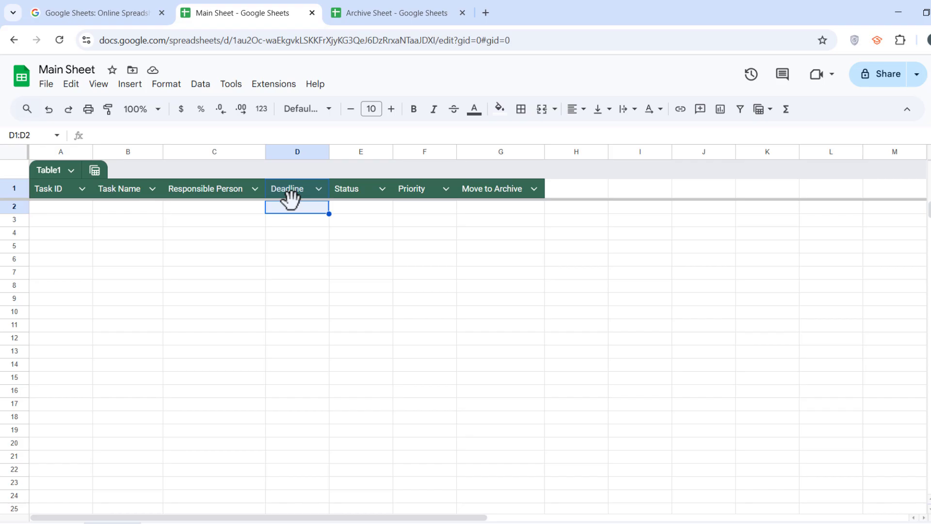
{"action": "left_click", "coordinate": [293, 206]}
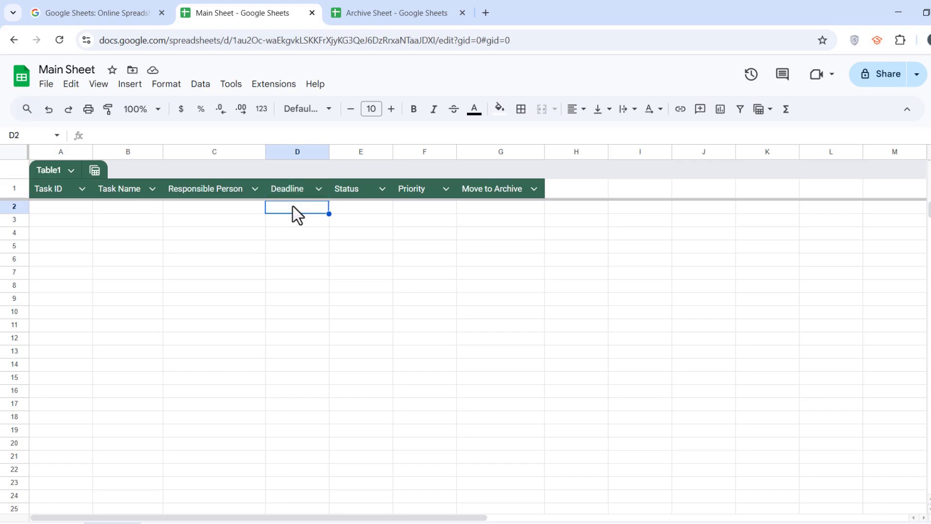
{"action": "left_click", "coordinate": [202, 86]}
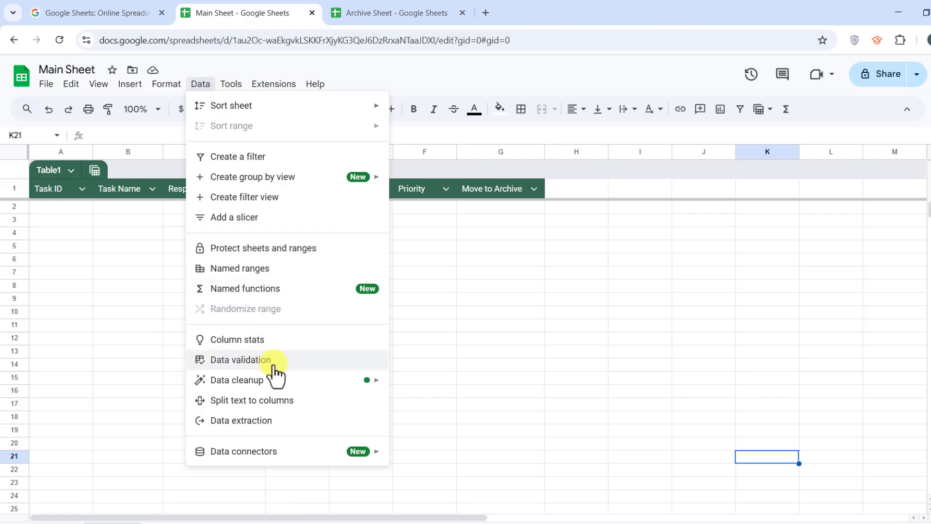
{"action": "left_click", "coordinate": [283, 367]}
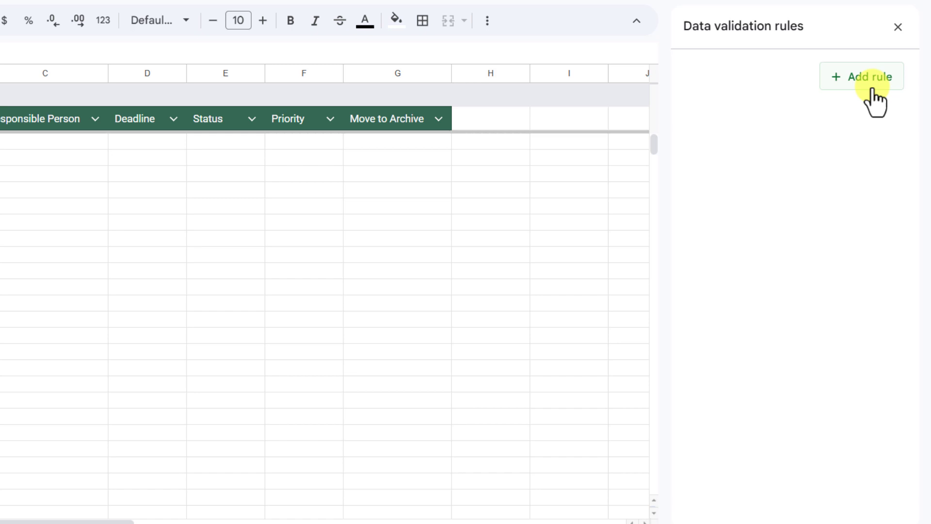
{"action": "left_click", "coordinate": [880, 107]}
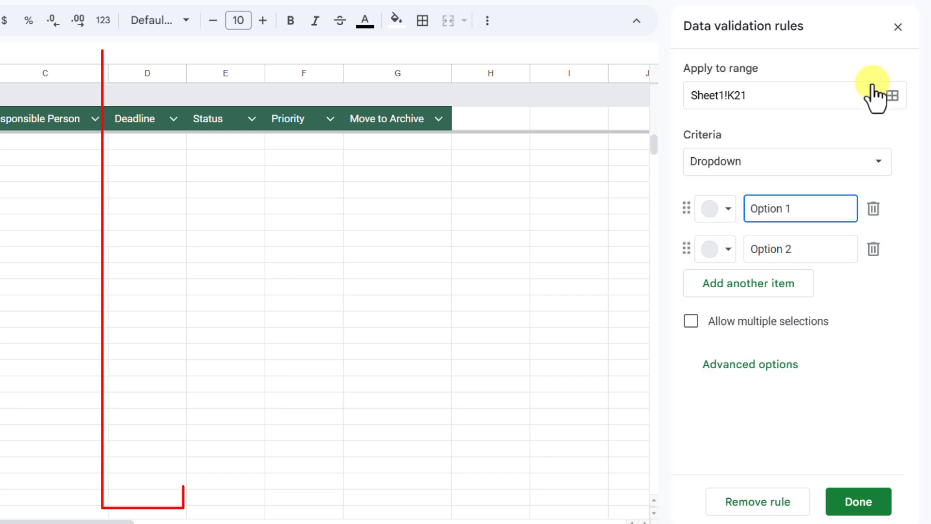
Apply the rule to Sheet1!D2:D with criteria Is valid date, rejecting invalid input.
{"action": "left_click", "coordinate": [733, 95]}
{"action": "key", "text": "BackSpace"}
{"action": "type", "text": "D"}
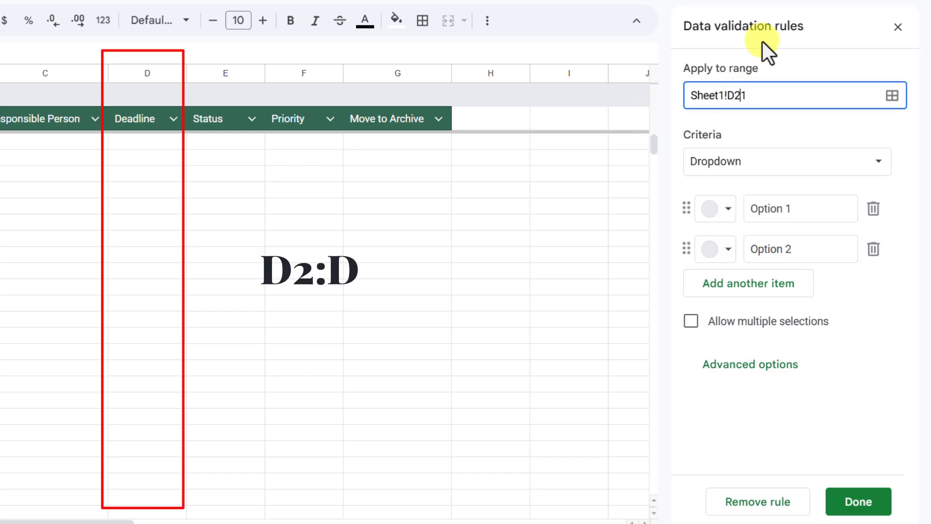
{"action": "key", "text": "Delete"}
{"action": "key", "text": "Delete"}
{"action": "type", "text": "2:D"}
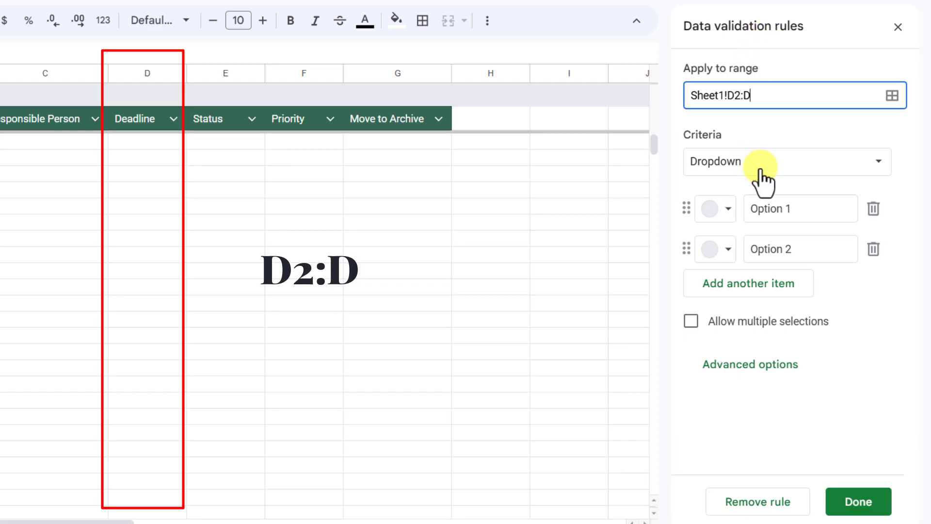
{"action": "left_click", "coordinate": [761, 166]}
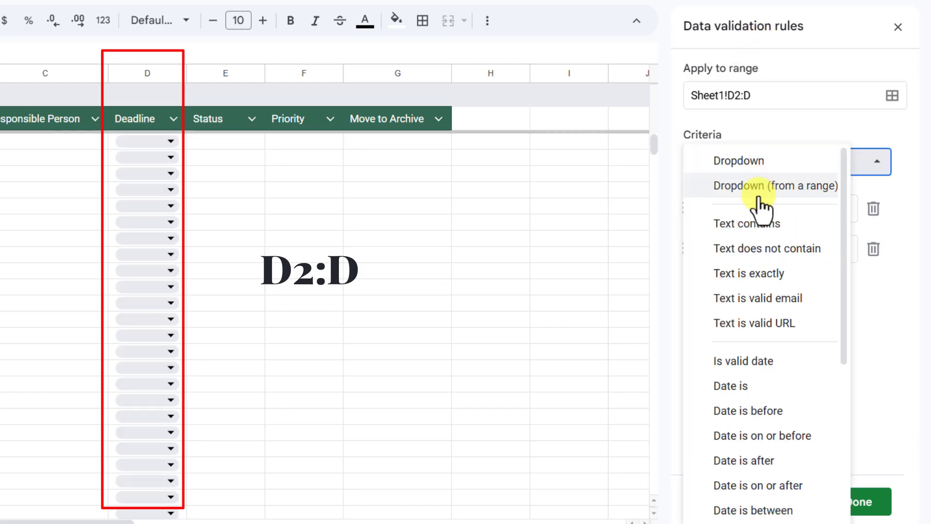
{"action": "left_click", "coordinate": [785, 369]}
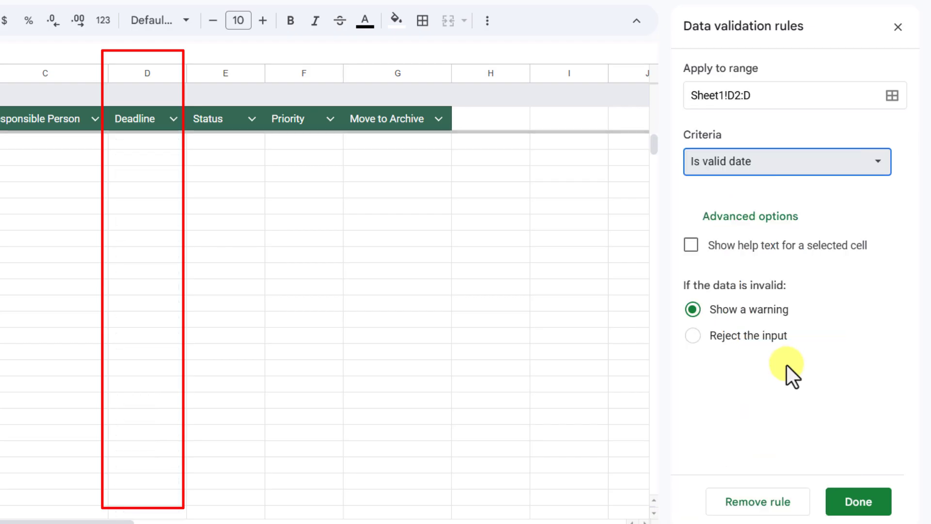
{"action": "left_click", "coordinate": [694, 335]}
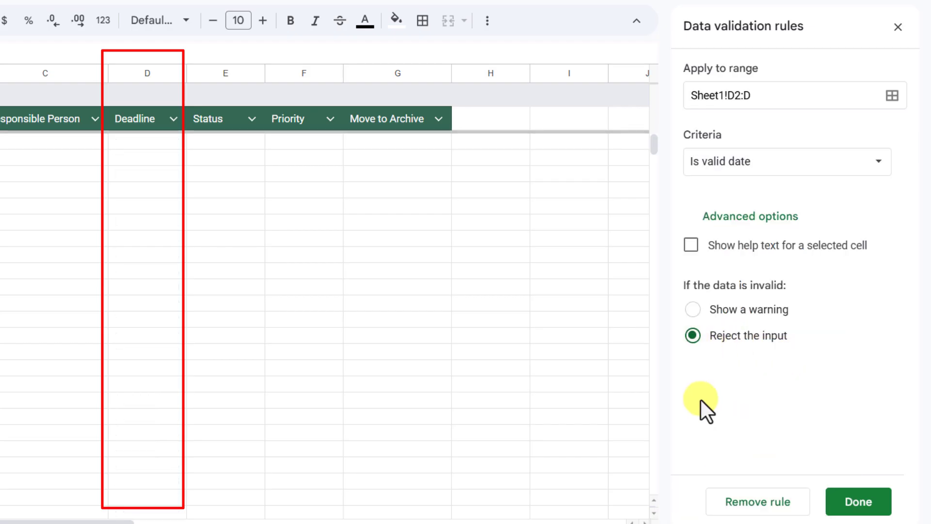
{"action": "left_click", "coordinate": [876, 501]}
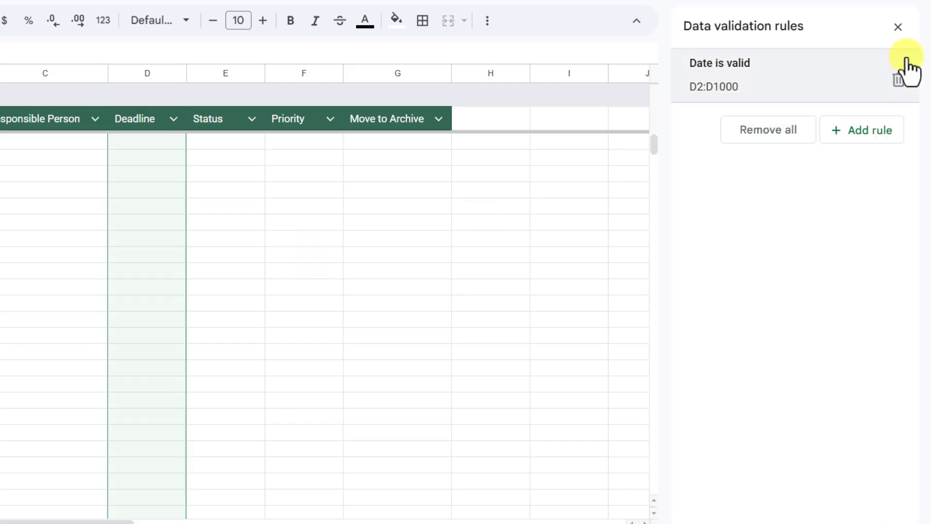
Close the validation panel, confirm D2 shows a date picker, then select E2.
{"action": "left_click", "coordinate": [898, 27]}
{"action": "left_click", "coordinate": [92, 238]}
{"action": "left_click", "coordinate": [159, 144]}
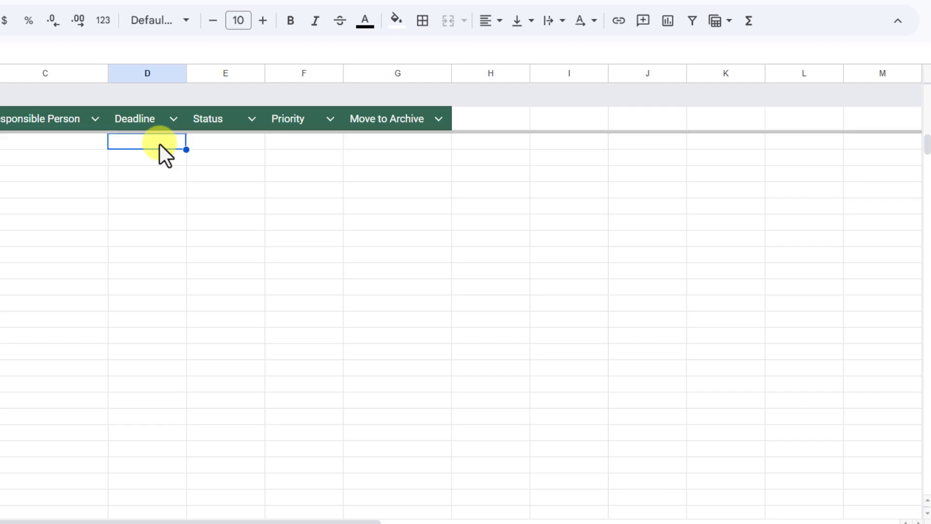
{"action": "double_click", "coordinate": [159, 144]}
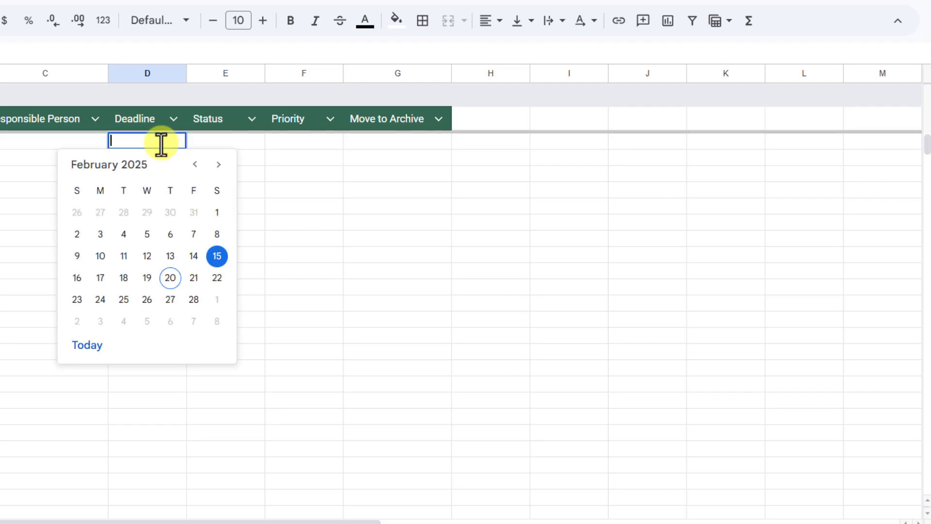
{"action": "left_click", "coordinate": [301, 210]}
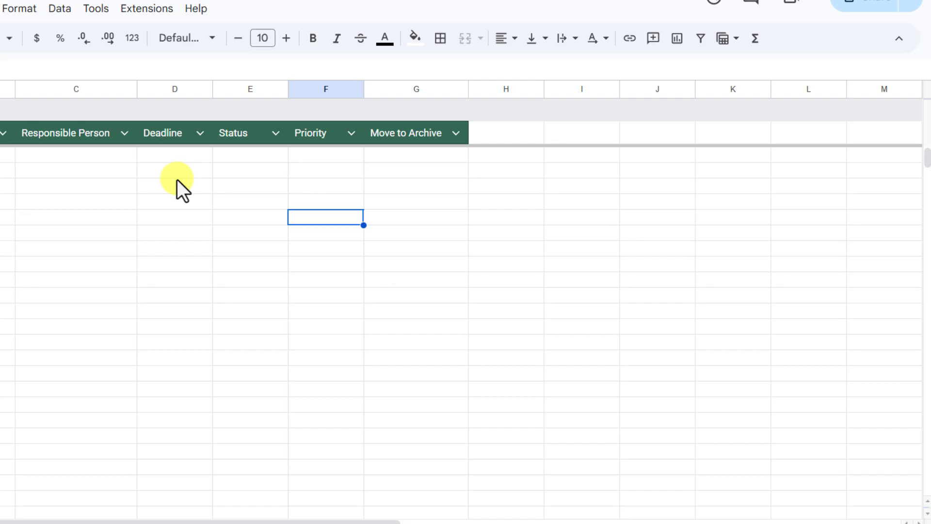
{"action": "left_click", "coordinate": [258, 154]}
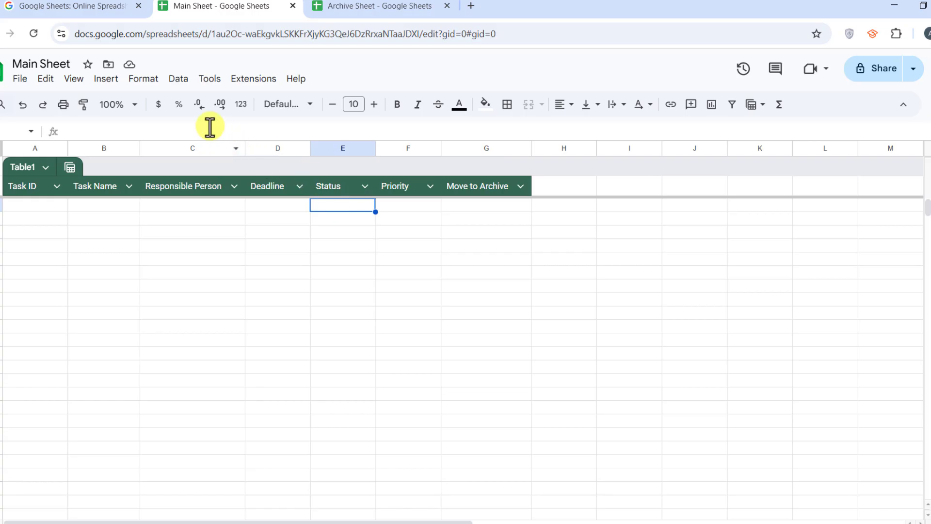
Add a validation rule for range Sheet1!E2:E with Dropdown criteria.
{"action": "left_click", "coordinate": [178, 79]}
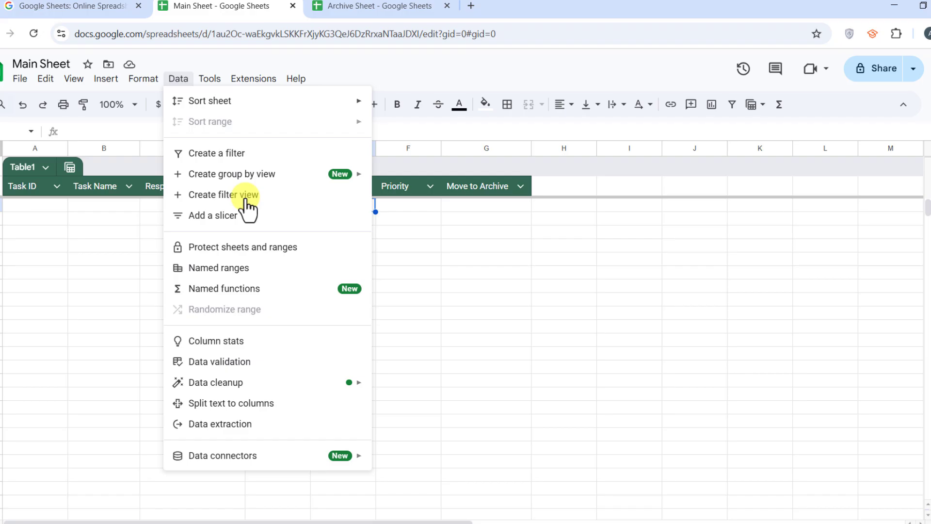
{"action": "left_click", "coordinate": [272, 365]}
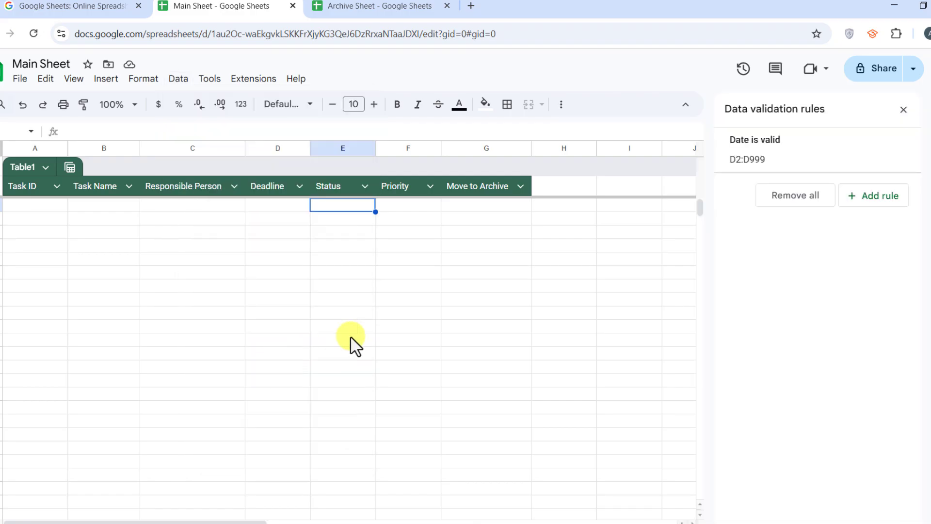
{"action": "left_click", "coordinate": [855, 204]}
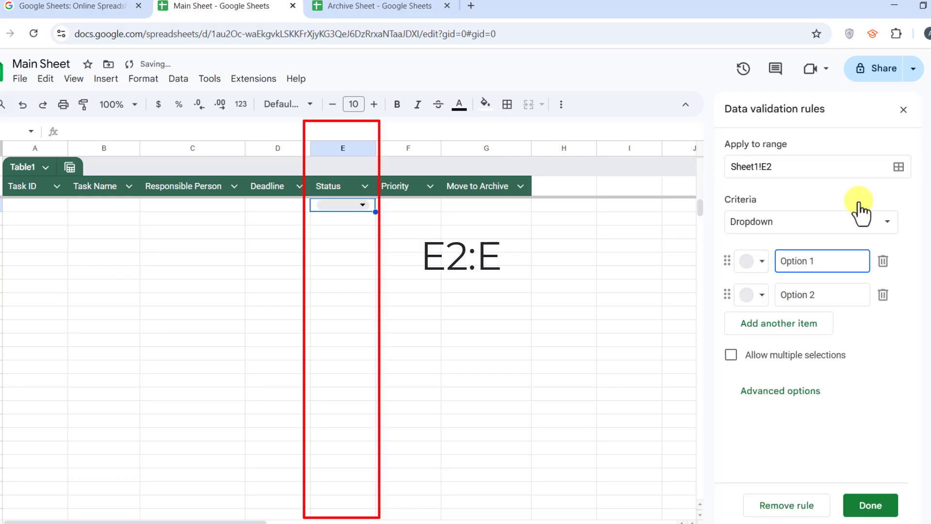
{"action": "left_click", "coordinate": [801, 166]}
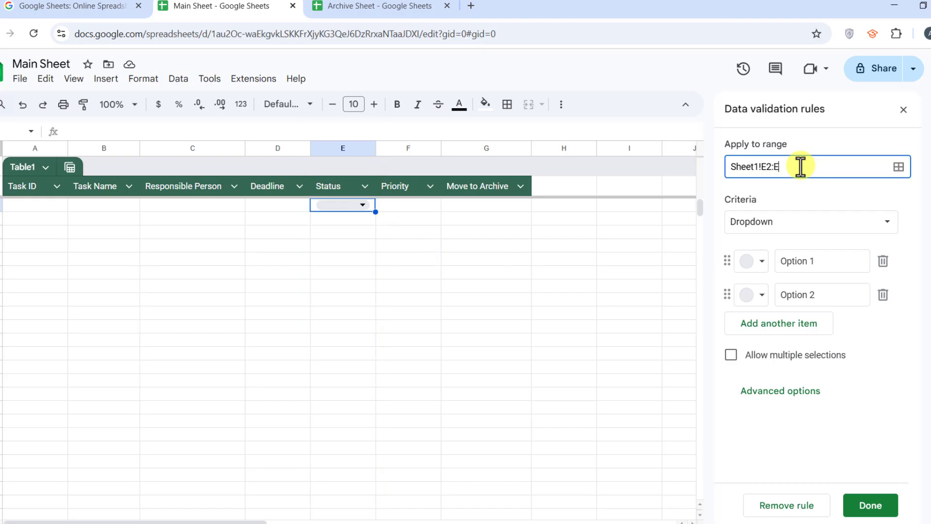
{"action": "left_click", "coordinate": [803, 224]}
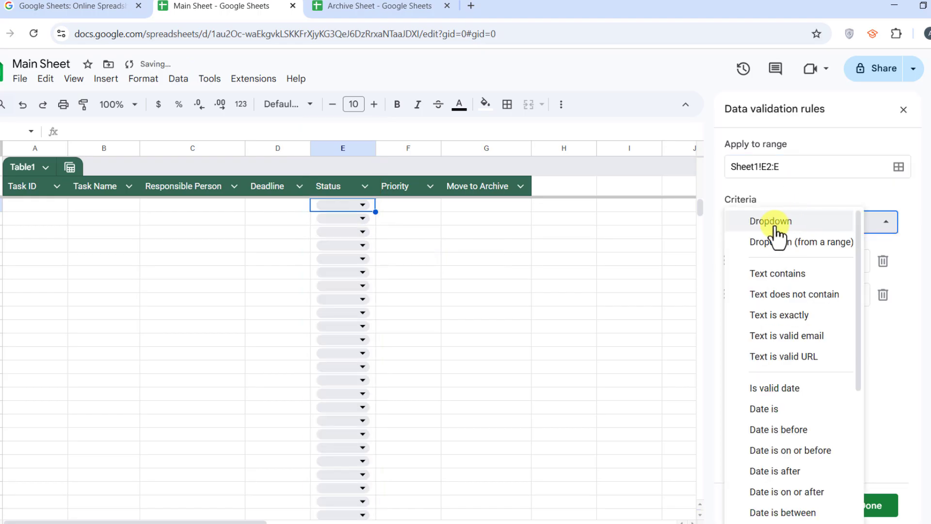
{"action": "left_click", "coordinate": [795, 227]}
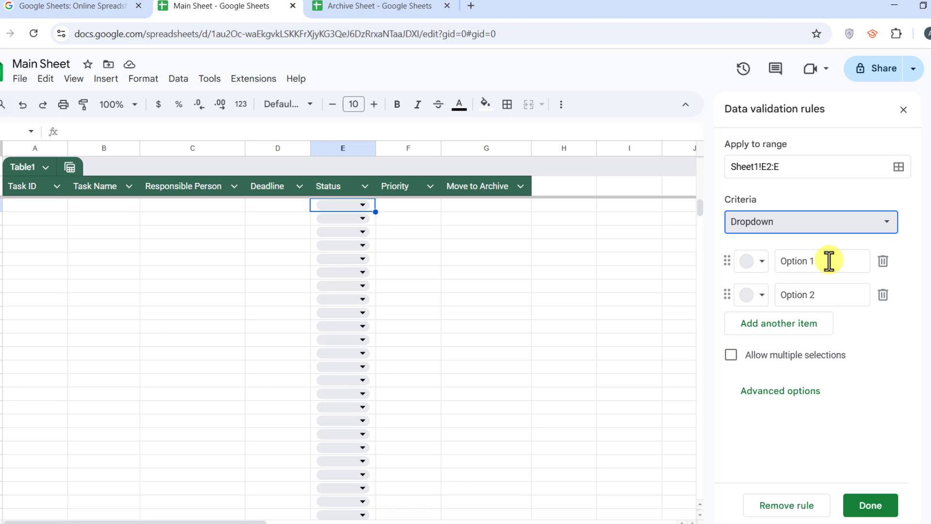
Rename the first two options to Not Started (light red) and In Progress.
{"action": "left_click", "coordinate": [762, 265]}
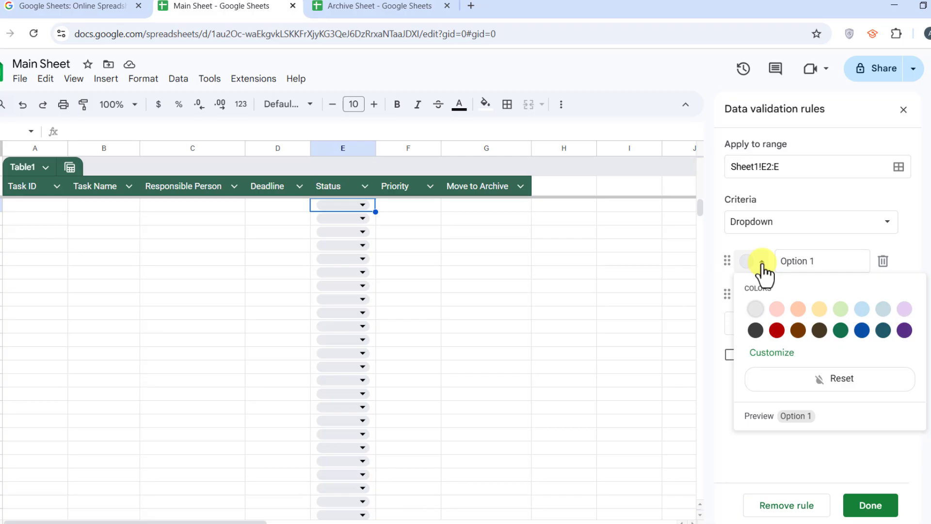
{"action": "left_click", "coordinate": [762, 264]}
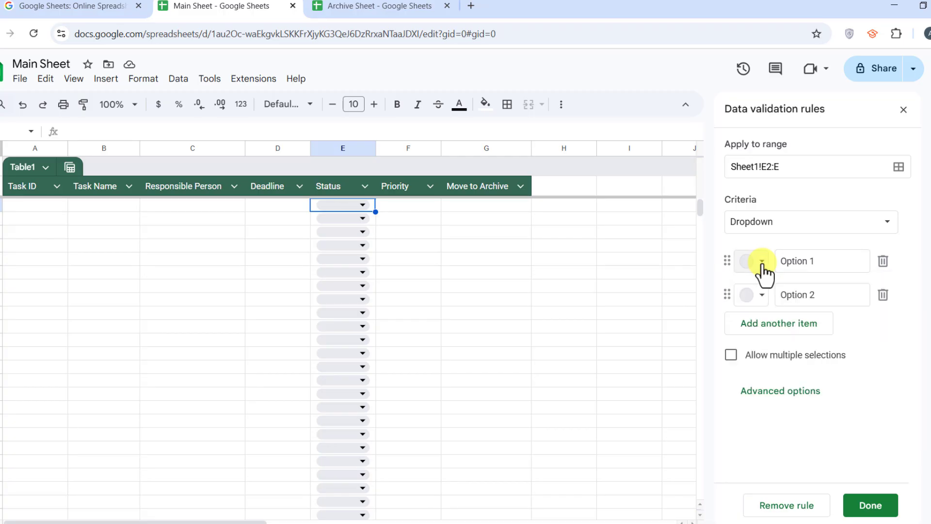
{"action": "left_click", "coordinate": [816, 259]}
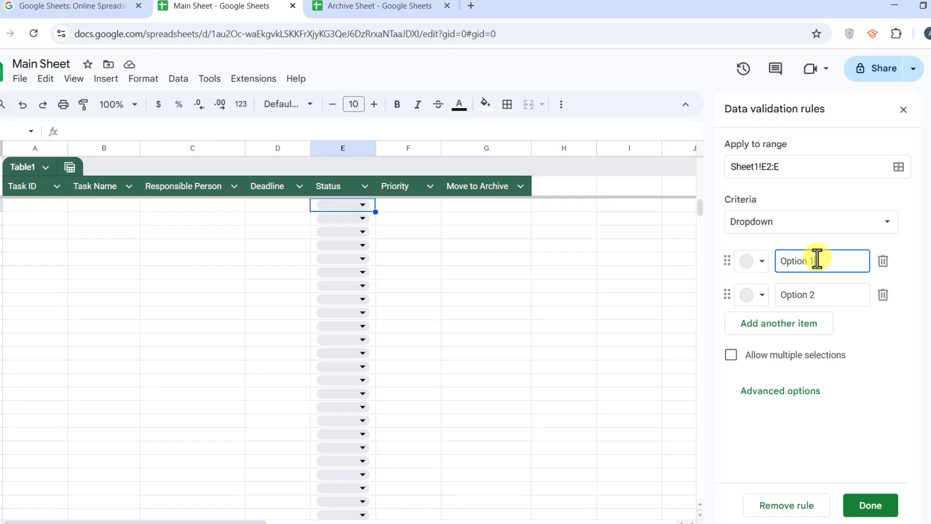
{"action": "left_click_drag", "start_coordinate": [816, 260], "coordinate": [777, 270]}
{"action": "type", "text": "Not Started"}
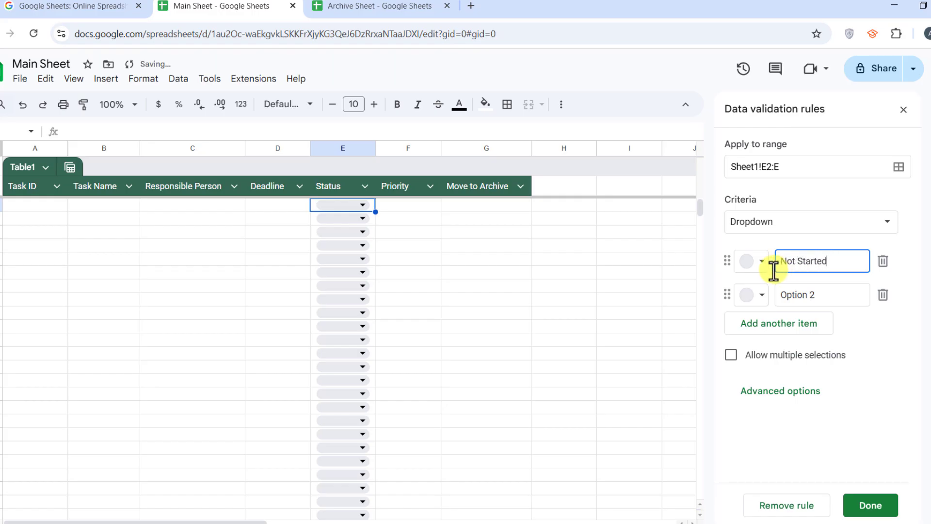
{"action": "left_click", "coordinate": [766, 265]}
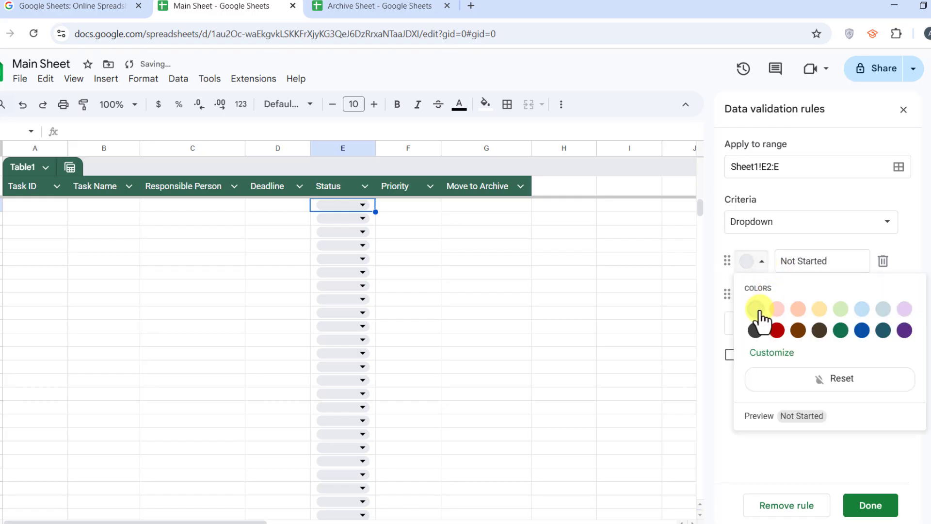
{"action": "left_click", "coordinate": [761, 316]}
{"action": "left_click", "coordinate": [830, 296]}
{"action": "key", "text": "ctrl+a"}
{"action": "type", "text": "In Pr"}
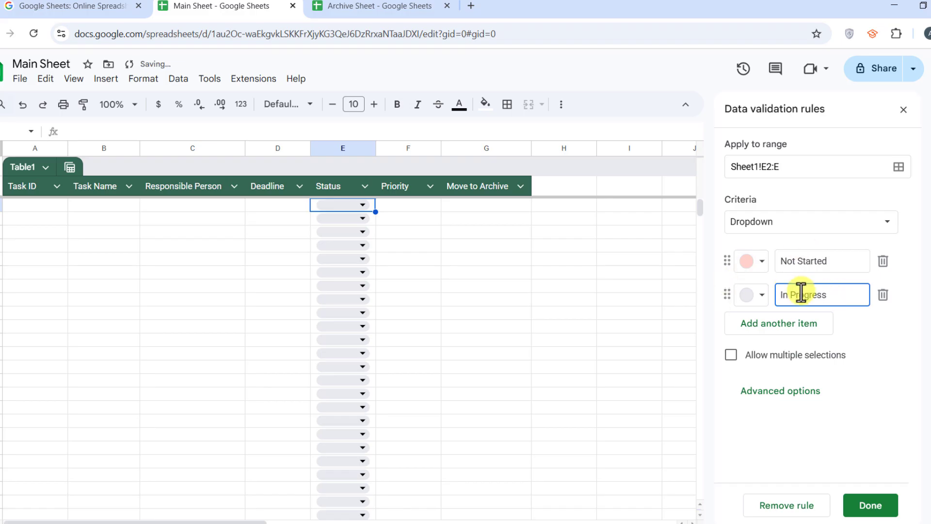
{"action": "left_click", "coordinate": [754, 295]}
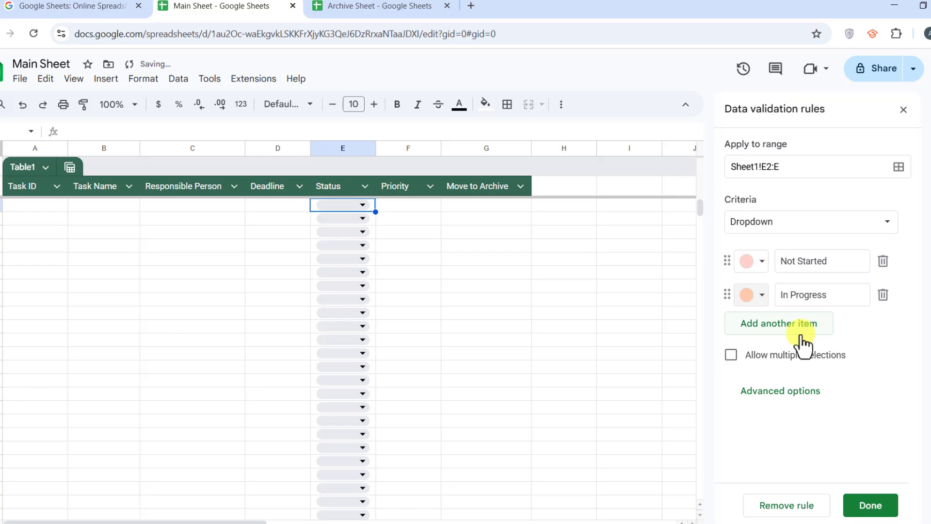
Add options Pending Review in yellow and Completed in light green.
{"action": "left_click", "coordinate": [801, 335]}
{"action": "type", "text": "Pending"}
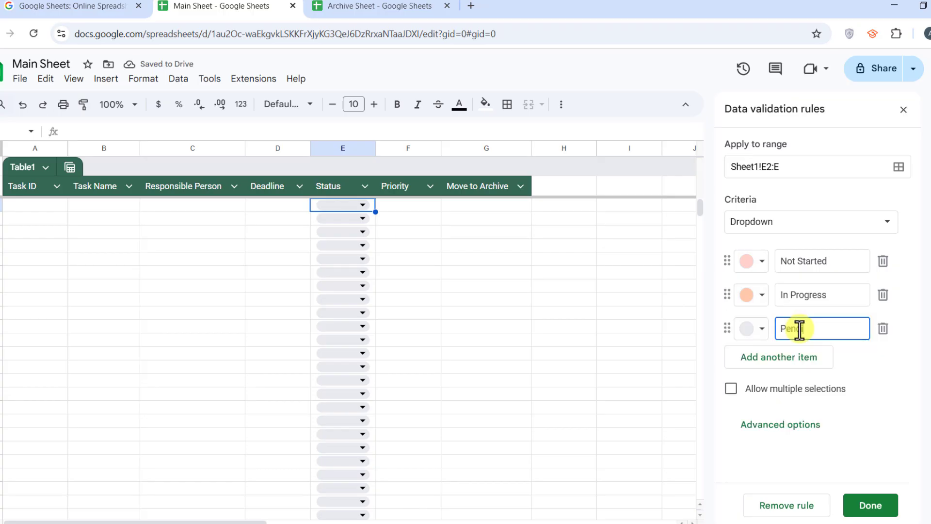
{"action": "type", "text": " Review"}
{"action": "left_click", "coordinate": [752, 328]}
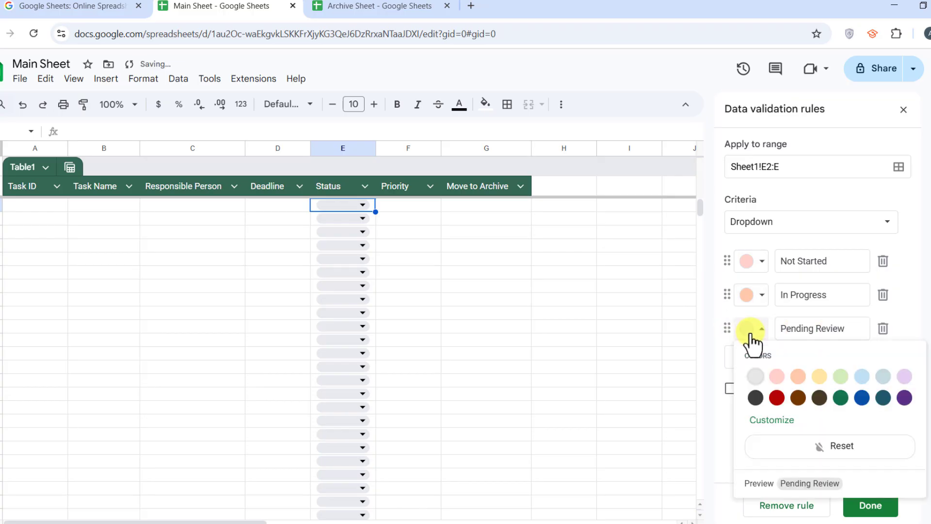
{"action": "left_click", "coordinate": [819, 379]}
{"action": "left_click", "coordinate": [818, 360]}
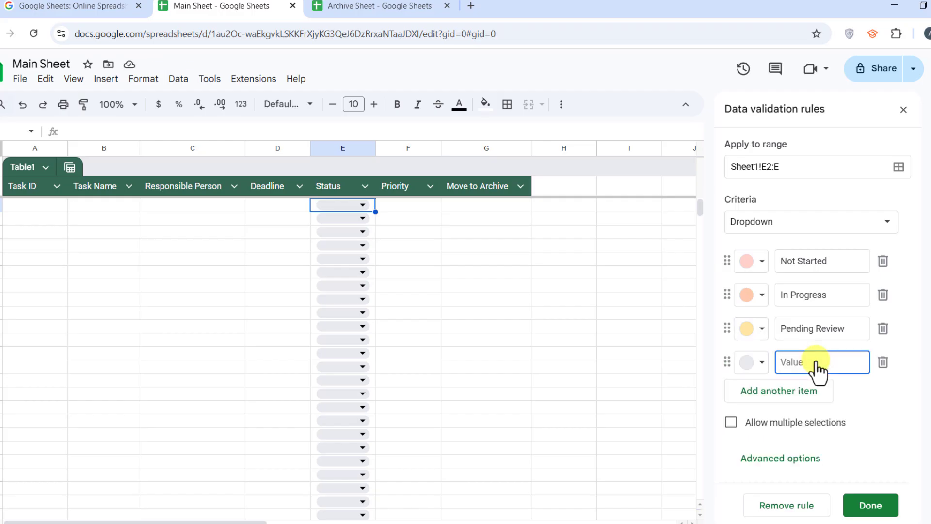
{"action": "type", "text": "Completed"}
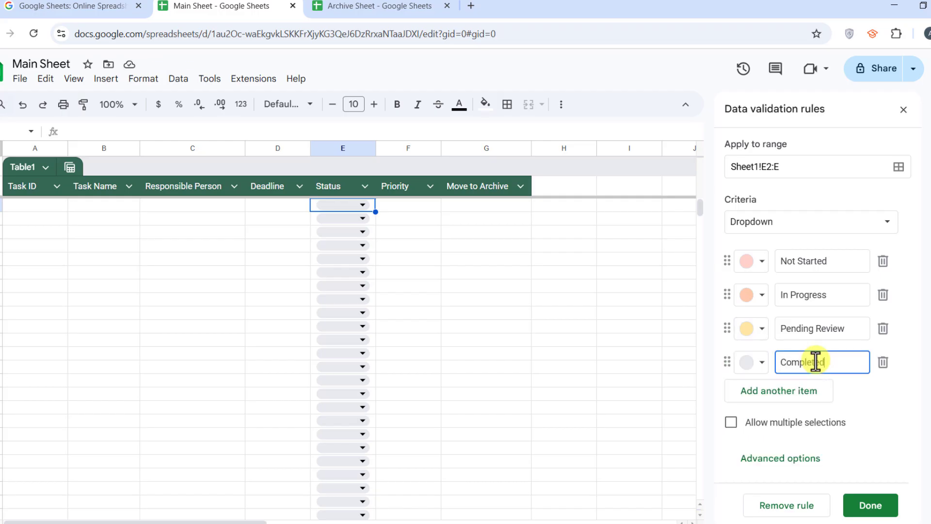
{"action": "left_click", "coordinate": [761, 365]}
{"action": "left_click", "coordinate": [830, 412]}
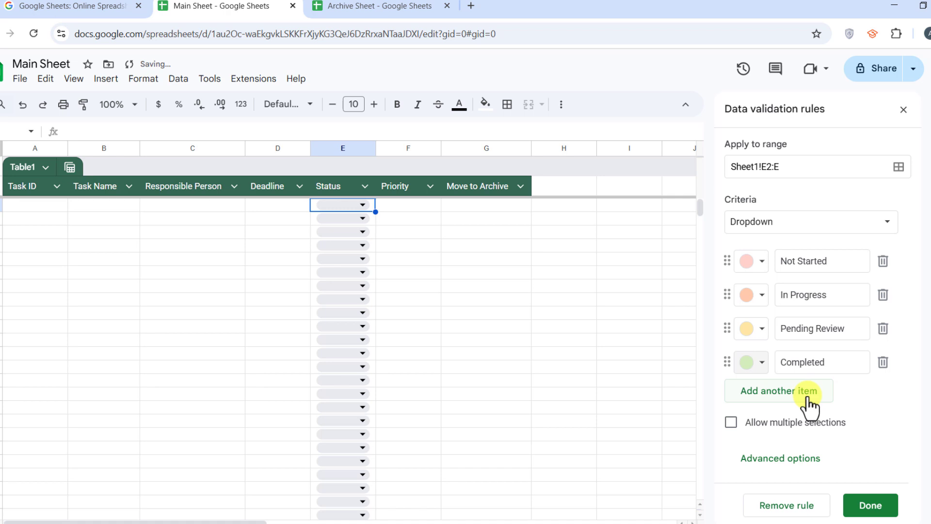
Add On Hold in light blue and Cancelled in light teal, then save the rule.
{"action": "left_click", "coordinate": [808, 396]}
{"action": "type", "text": "On Hold"}
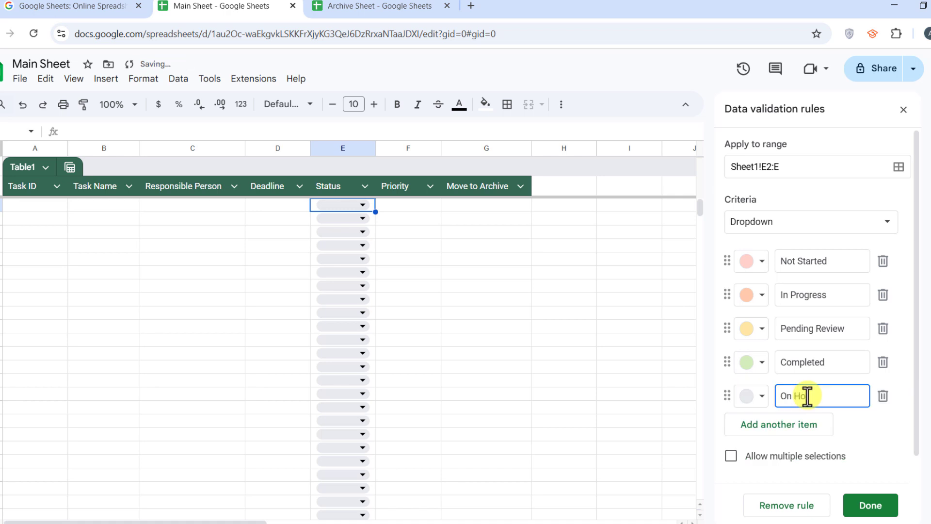
{"action": "left_click", "coordinate": [761, 396]}
{"action": "left_click", "coordinate": [860, 264]}
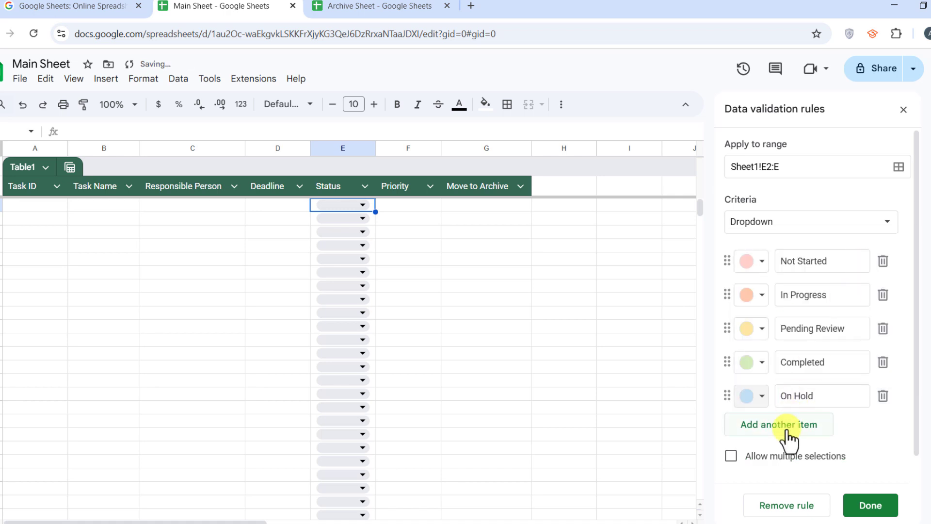
{"action": "left_click", "coordinate": [787, 425]}
{"action": "type", "text": "Canceled"}
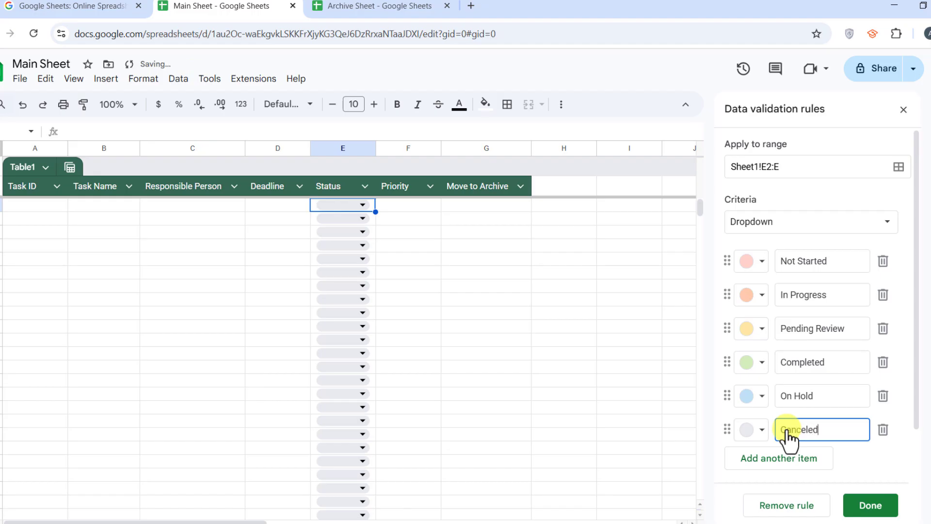
{"action": "left_click", "coordinate": [761, 430]}
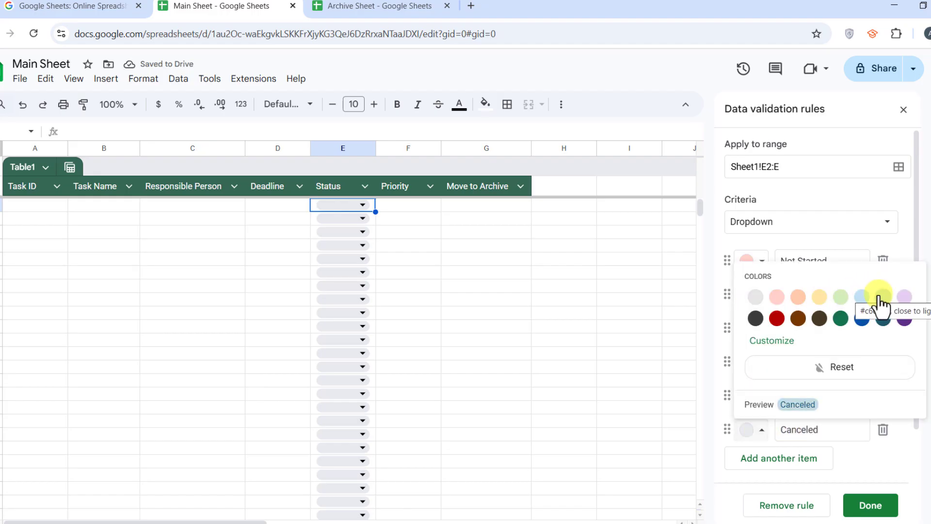
{"action": "left_click", "coordinate": [899, 296]}
{"action": "left_click", "coordinate": [759, 433]}
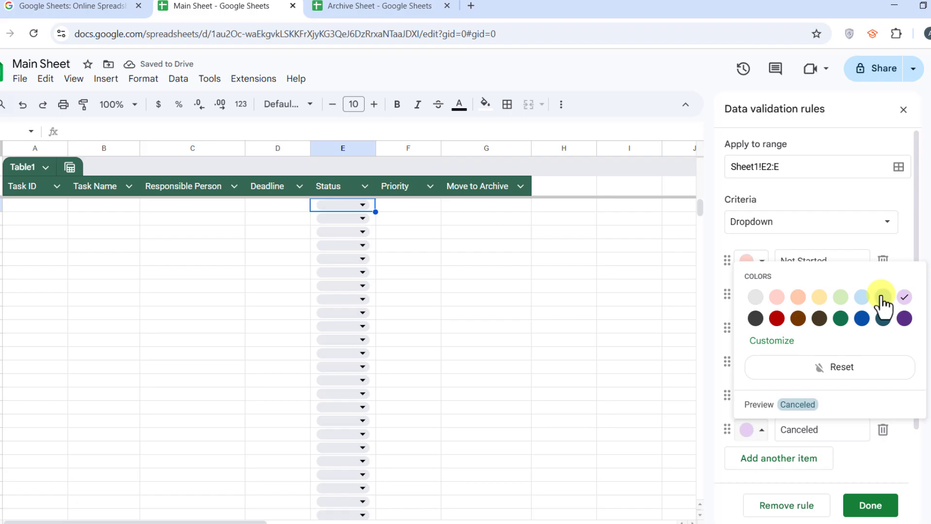
{"action": "left_click", "coordinate": [883, 298]}
{"action": "left_click", "coordinate": [856, 431]}
{"action": "key", "text": "BackSpace"}
{"action": "key", "text": "BackSpace"}
{"action": "type", "text": "led"}
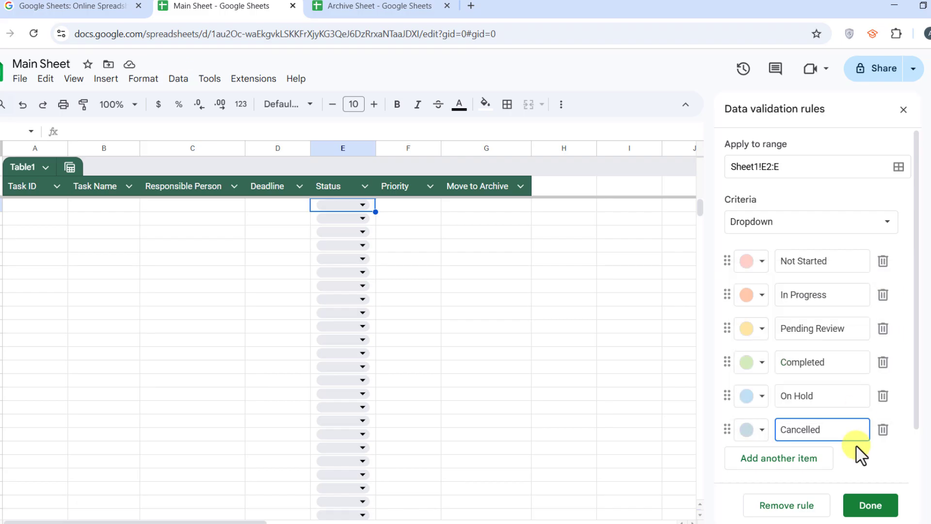
{"action": "left_click", "coordinate": [870, 506]}
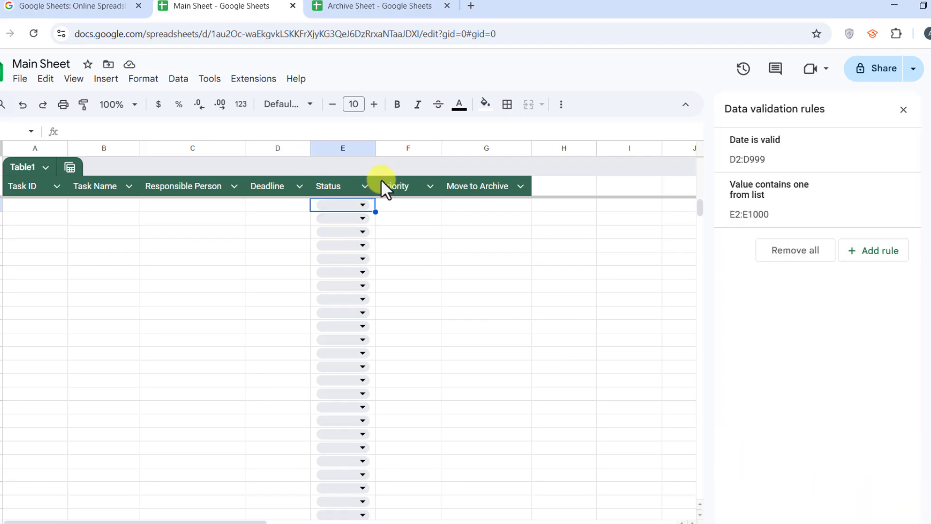
Preview the six Status options in E2's dropdown, select F2, and close the rules panel.
{"action": "left_click", "coordinate": [364, 205]}
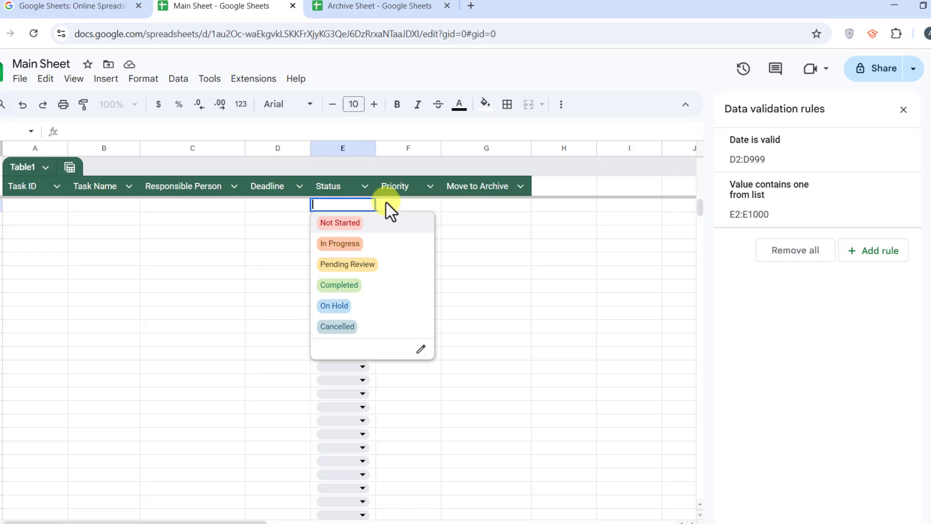
{"action": "left_click", "coordinate": [387, 205]}
{"action": "left_click", "coordinate": [896, 104]}
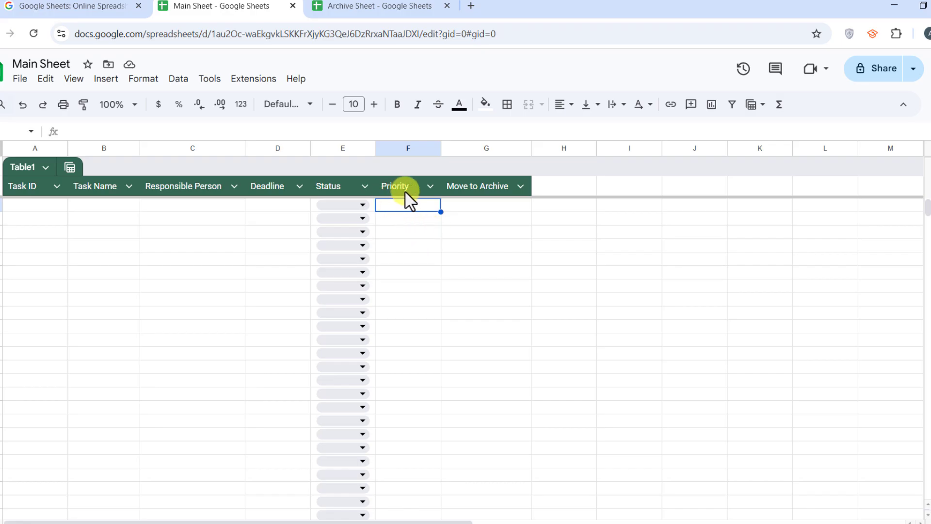
Start a new validation rule for the Priority range F2:F.
{"action": "left_click", "coordinate": [181, 82]}
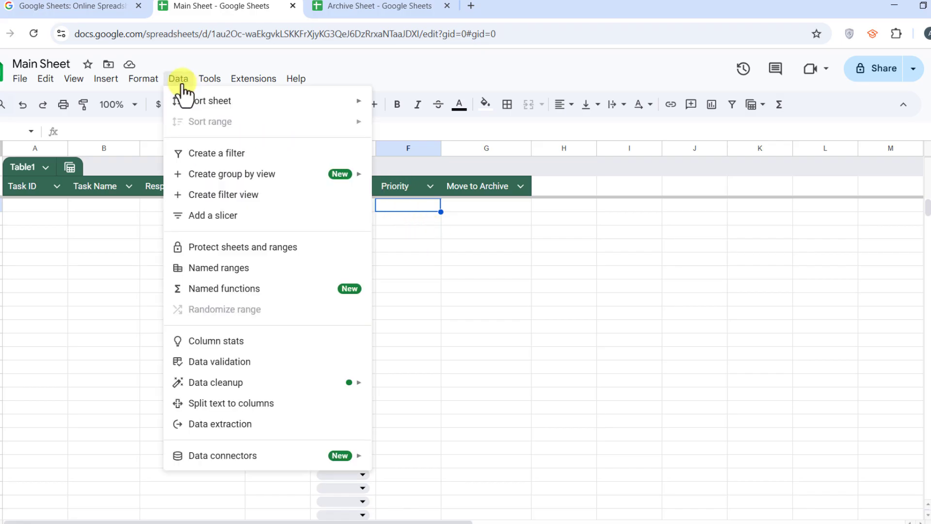
{"action": "left_click", "coordinate": [307, 368]}
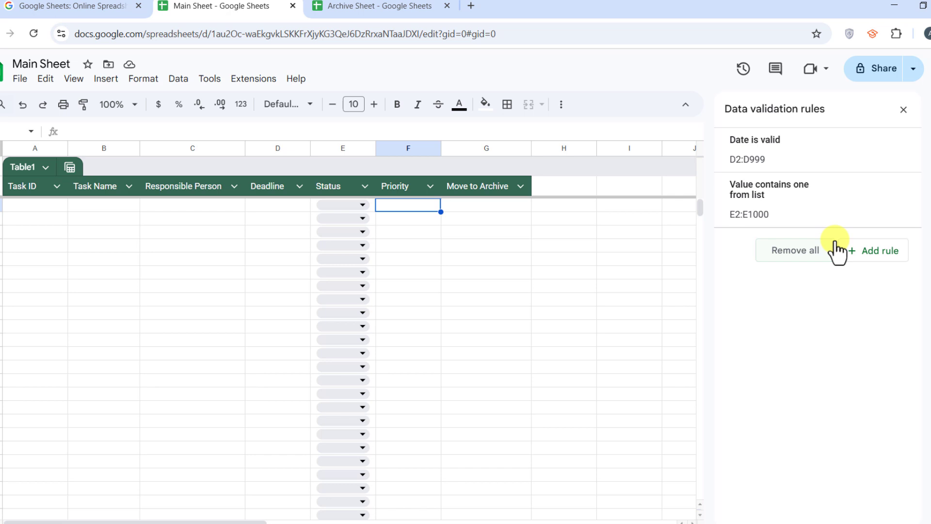
{"action": "left_click", "coordinate": [860, 251]}
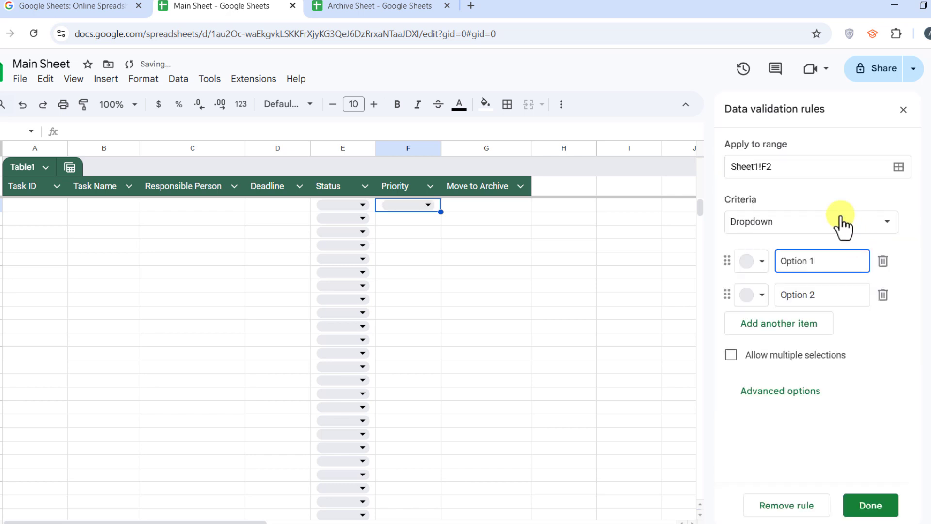
{"action": "left_click", "coordinate": [822, 170]}
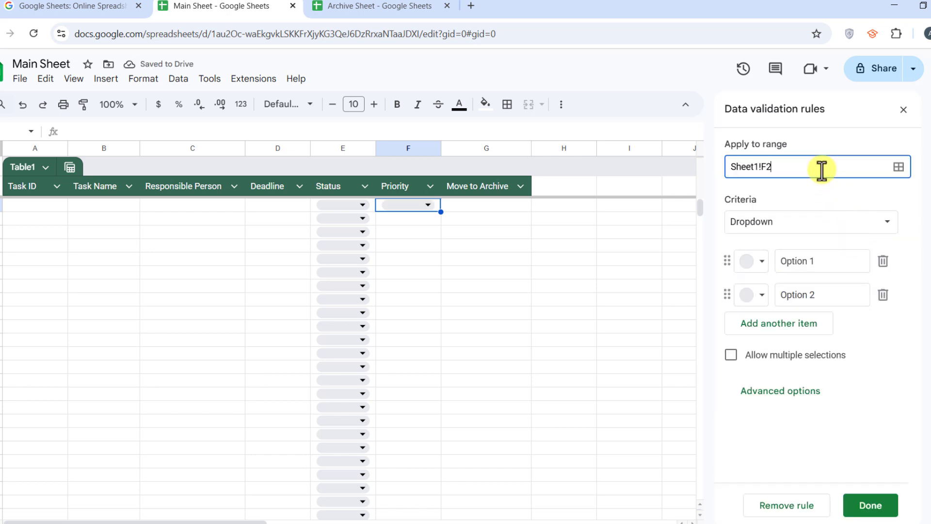
{"action": "type", "text": ":F"}
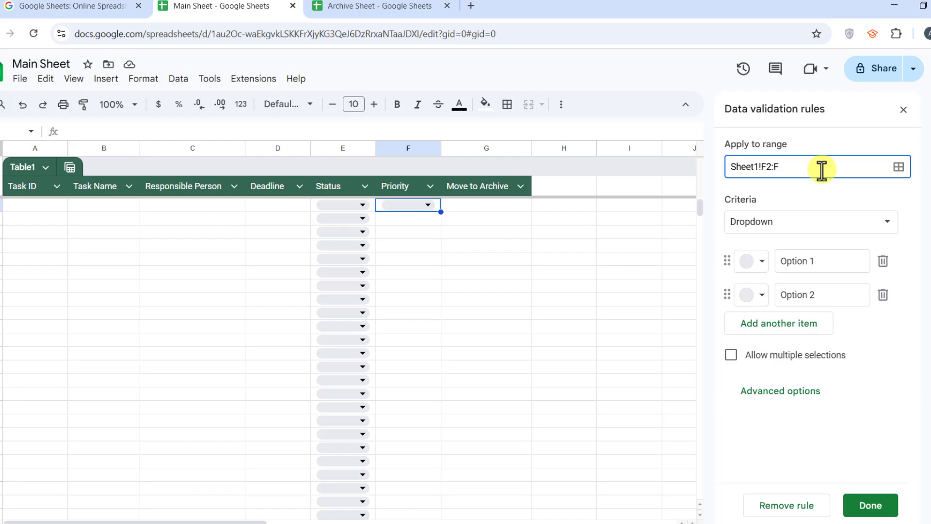
Set the first two dropdown options to High in a dark colour and Medium in red.
{"action": "triple_click", "coordinate": [827, 262]}
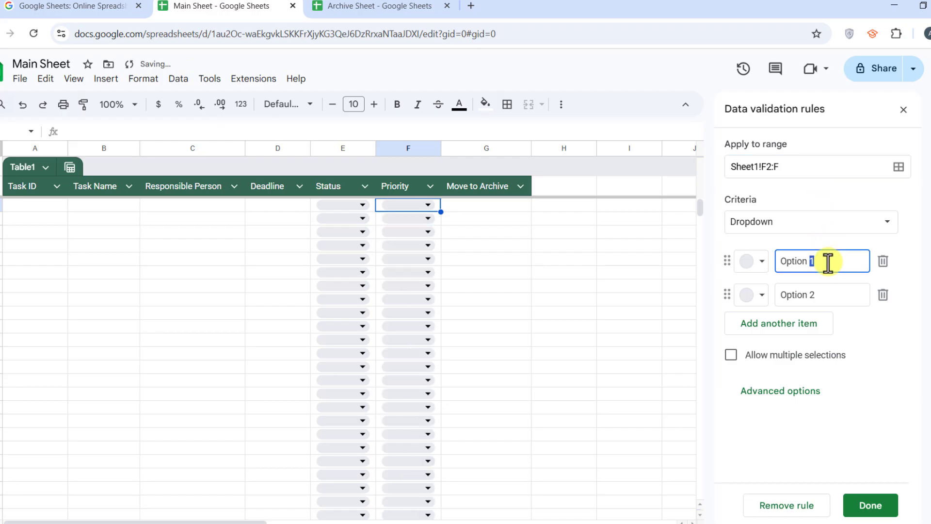
{"action": "left_click", "coordinate": [762, 261]}
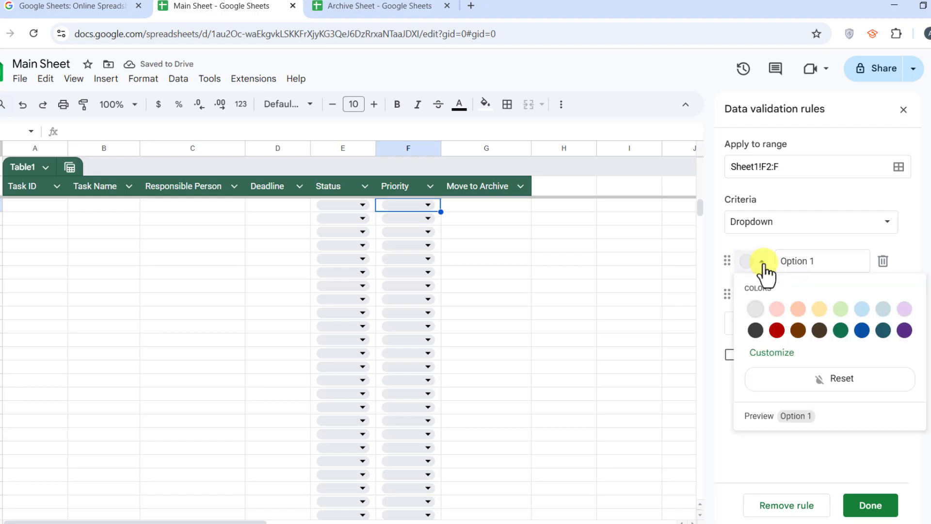
{"action": "left_click", "coordinate": [762, 262]}
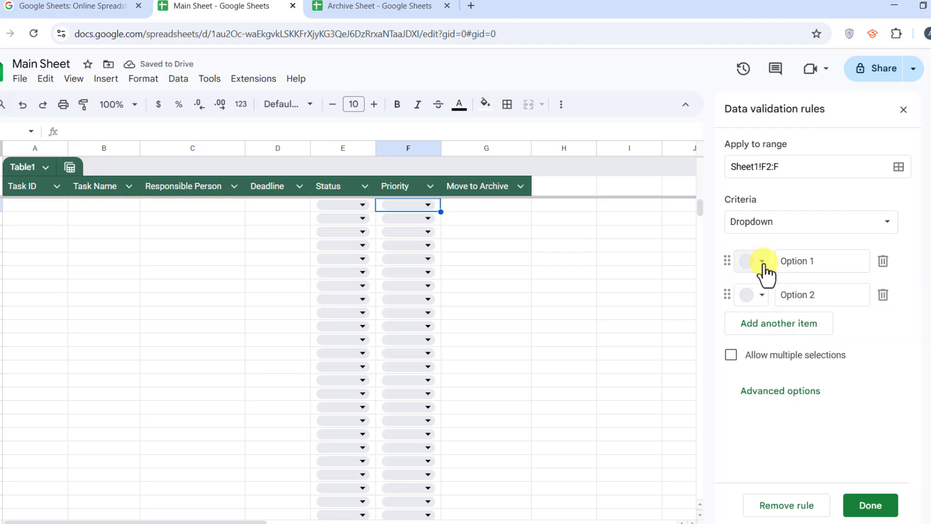
{"action": "left_click", "coordinate": [818, 261]}
{"action": "triple_click", "coordinate": [818, 262]}
{"action": "type", "text": "High"}
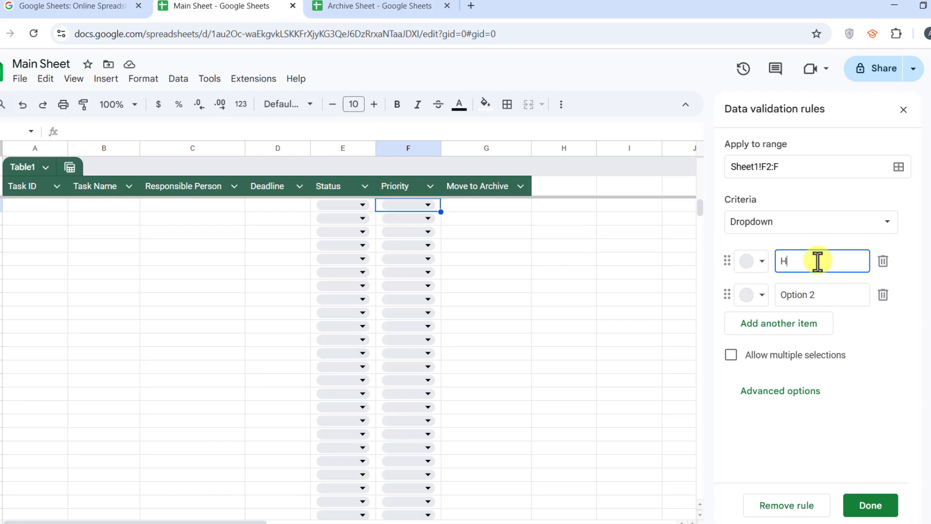
{"action": "left_click", "coordinate": [761, 262]}
{"action": "left_click", "coordinate": [755, 330]}
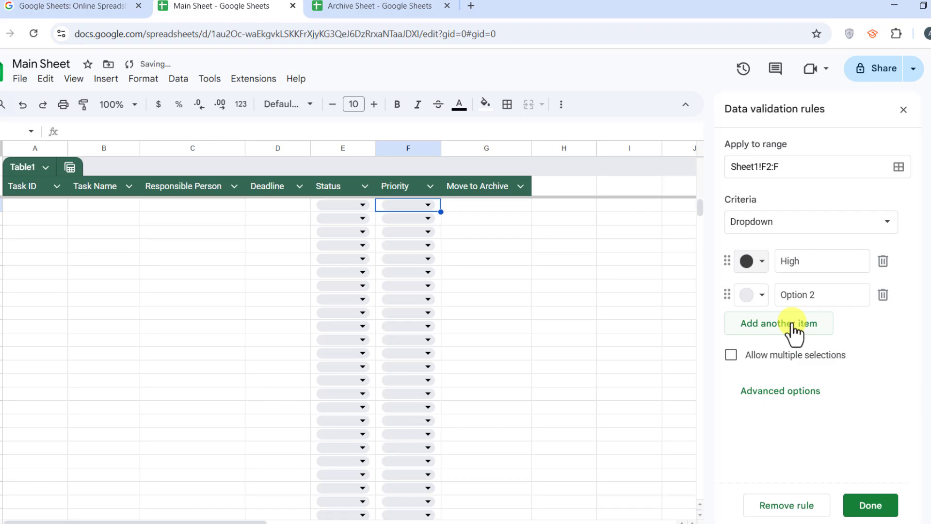
{"action": "left_click", "coordinate": [816, 293]}
{"action": "triple_click", "coordinate": [816, 293]}
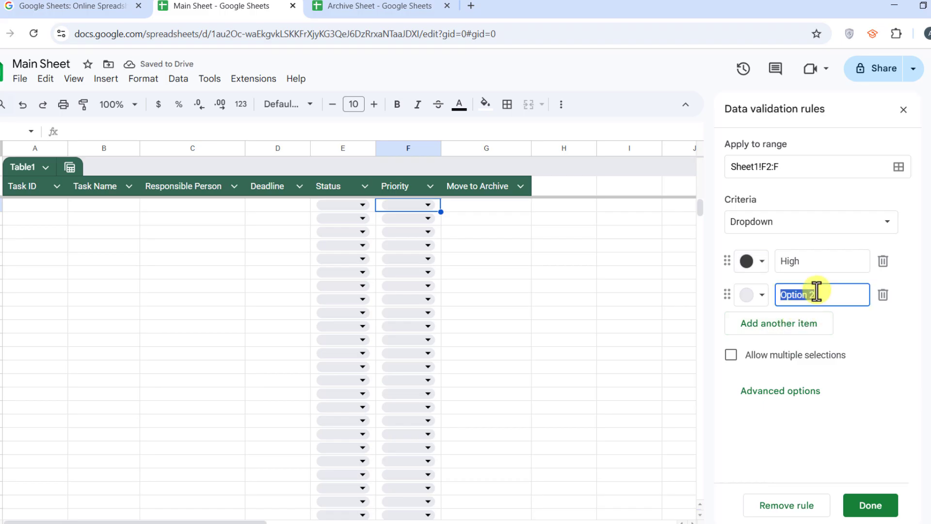
{"action": "type", "text": "Medium"}
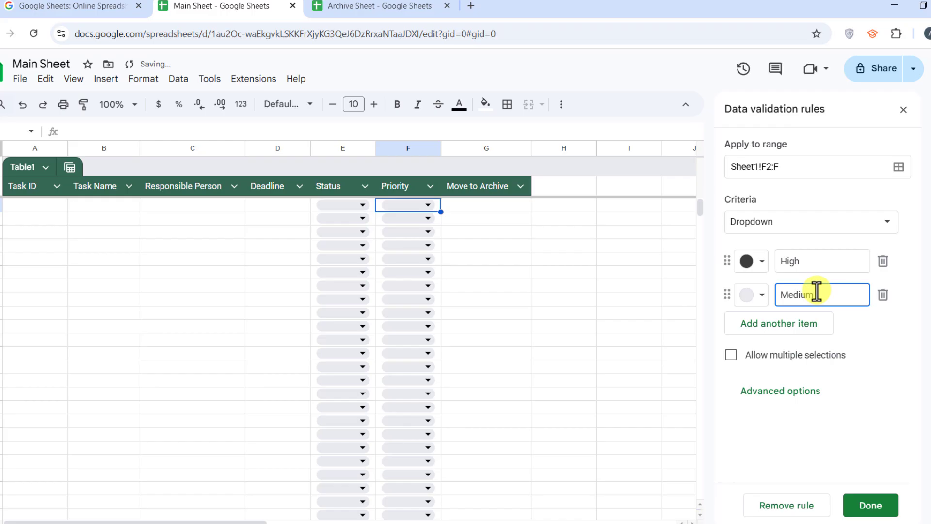
{"action": "left_click", "coordinate": [760, 297]}
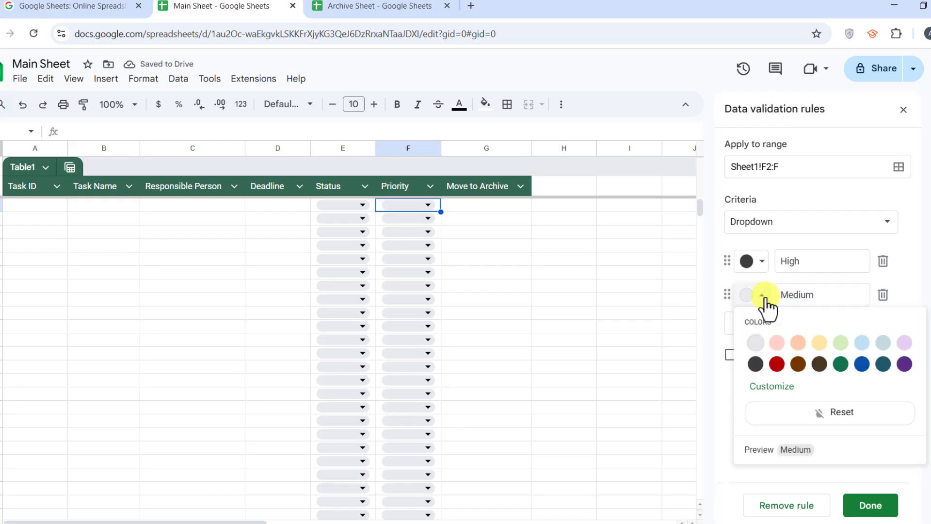
{"action": "left_click", "coordinate": [776, 364]}
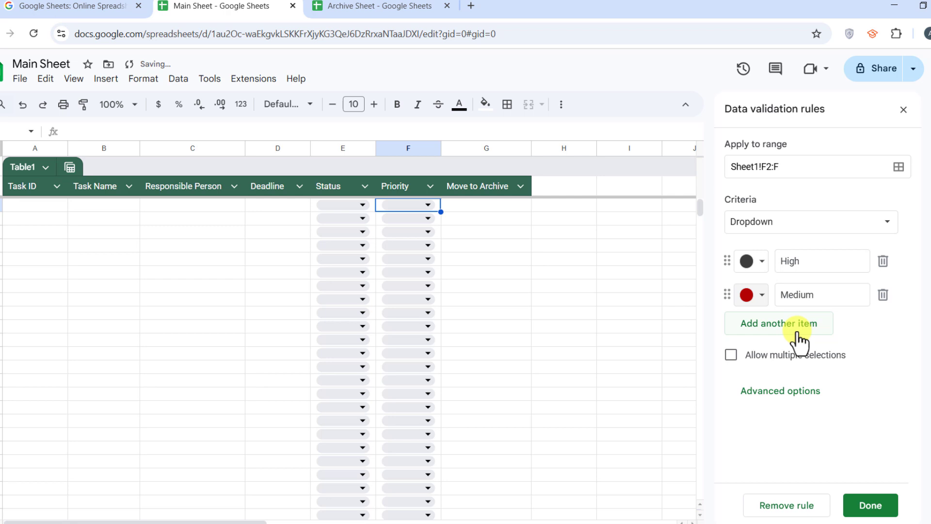
Add options Low in brown and Urgent in dark brown.
{"action": "left_click", "coordinate": [776, 331]}
{"action": "left_click", "coordinate": [761, 329]}
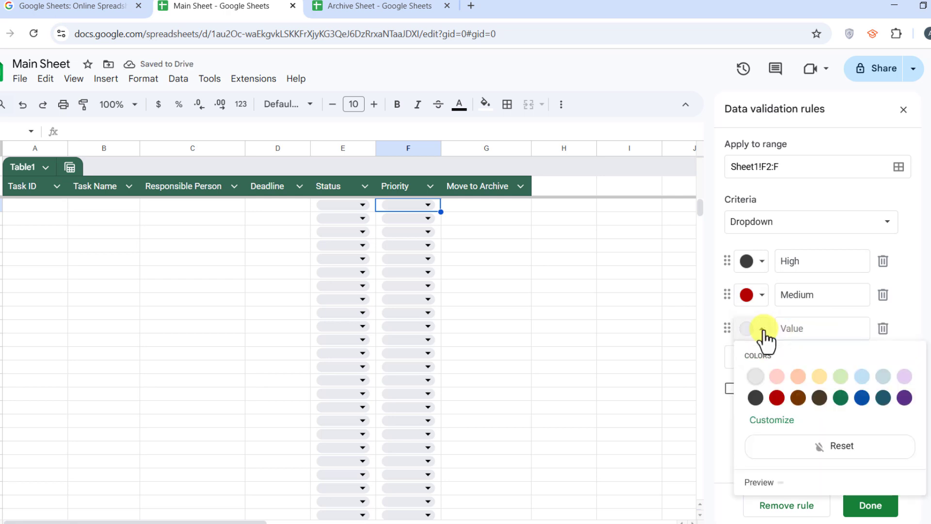
{"action": "left_click", "coordinate": [798, 387]}
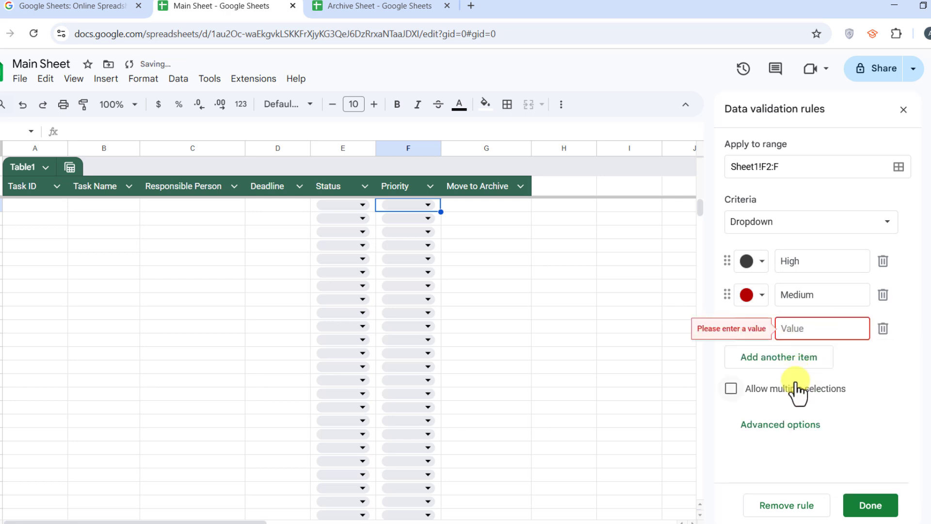
{"action": "left_click", "coordinate": [801, 330]}
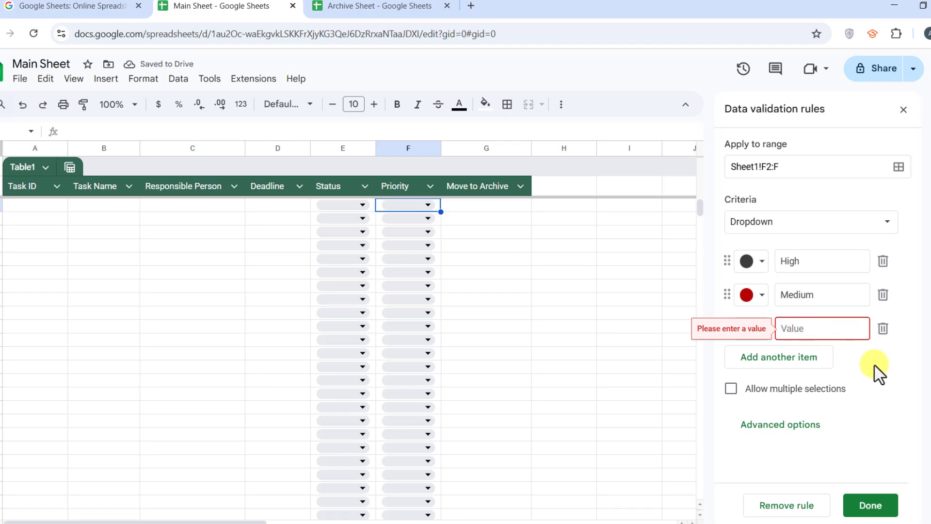
{"action": "type", "text": "Low"}
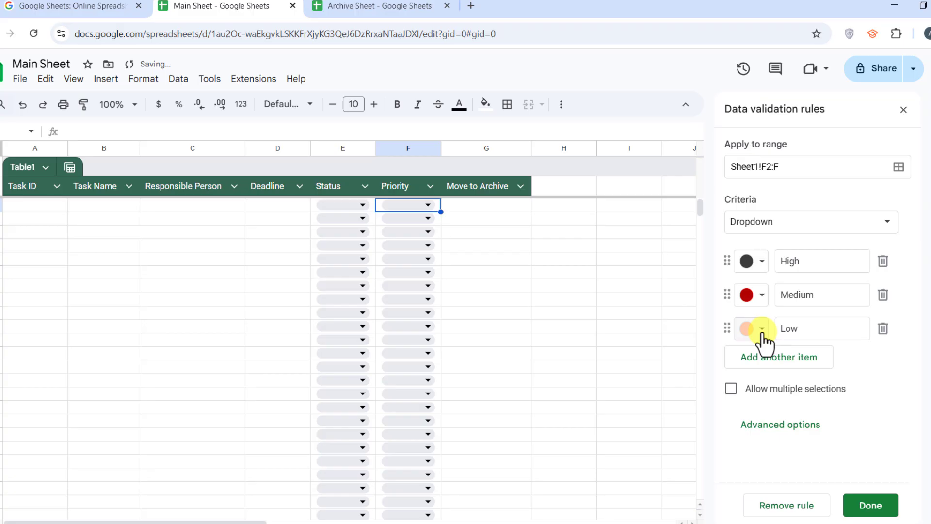
{"action": "left_click", "coordinate": [760, 330]}
{"action": "left_click", "coordinate": [798, 399]}
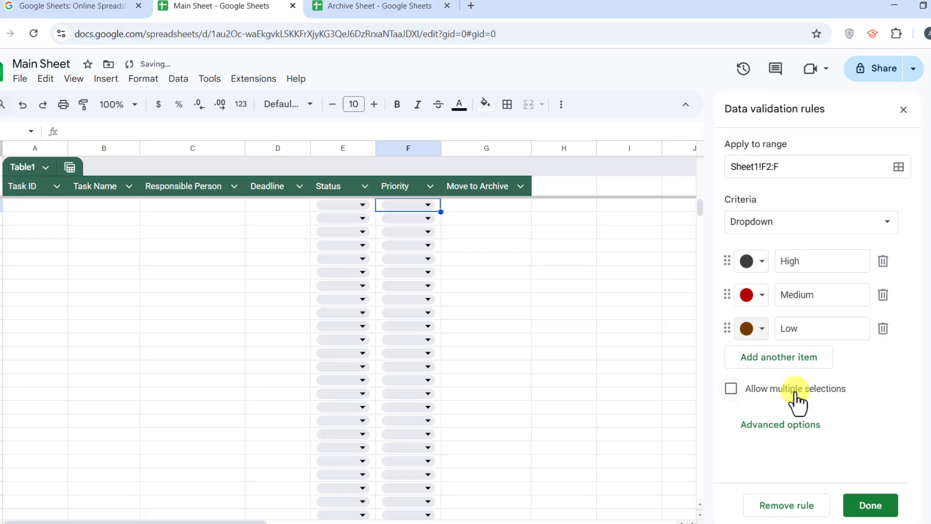
{"action": "left_click", "coordinate": [801, 358]}
{"action": "type", "text": "Urge"}
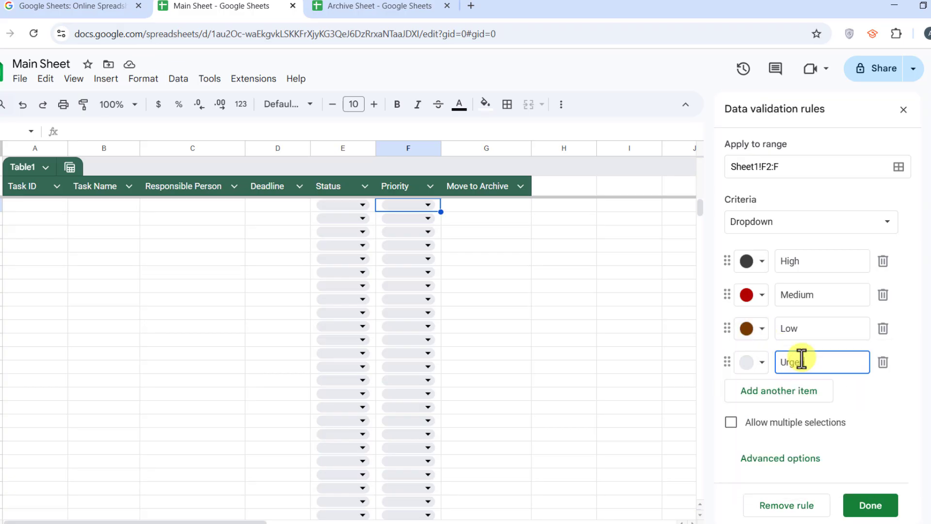
{"action": "type", "text": "nt"}
{"action": "left_click", "coordinate": [759, 366]}
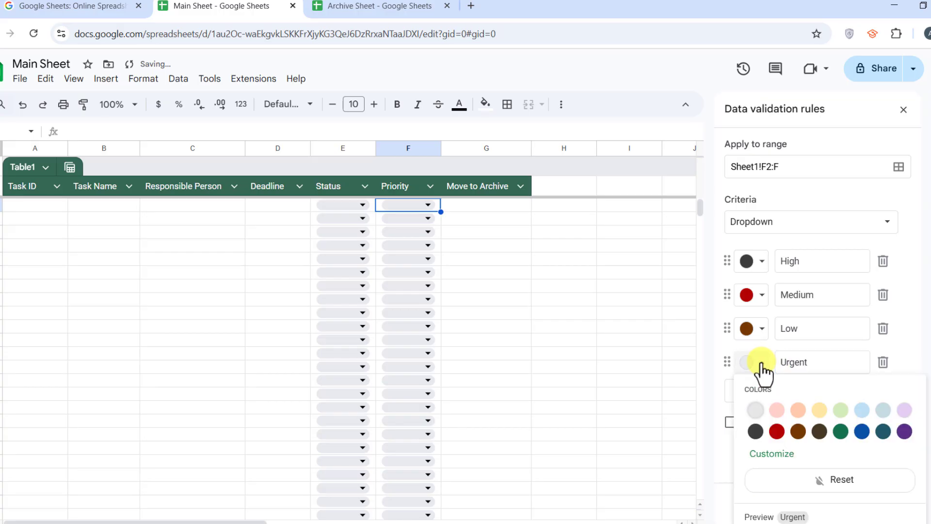
{"action": "left_click", "coordinate": [819, 431]}
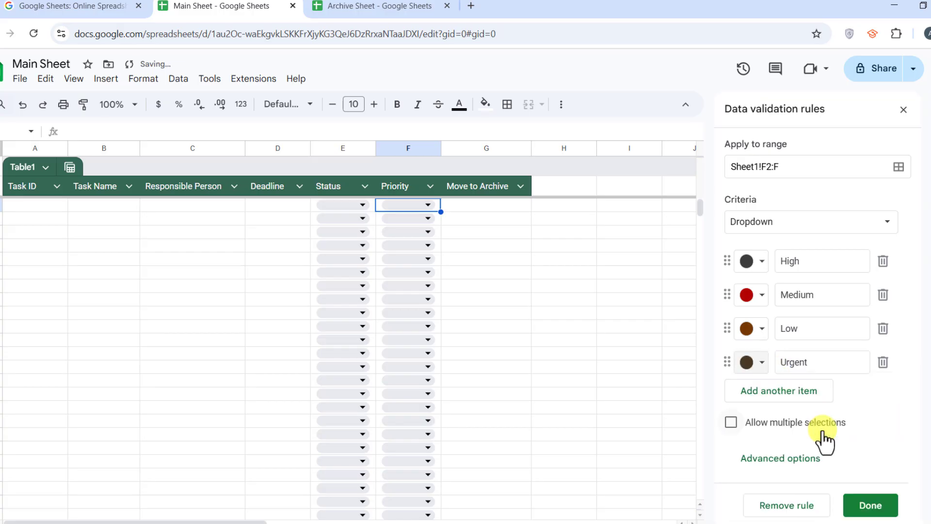
Add Critical in green, check the advanced options, and save the Priority rule.
{"action": "left_click", "coordinate": [805, 393]}
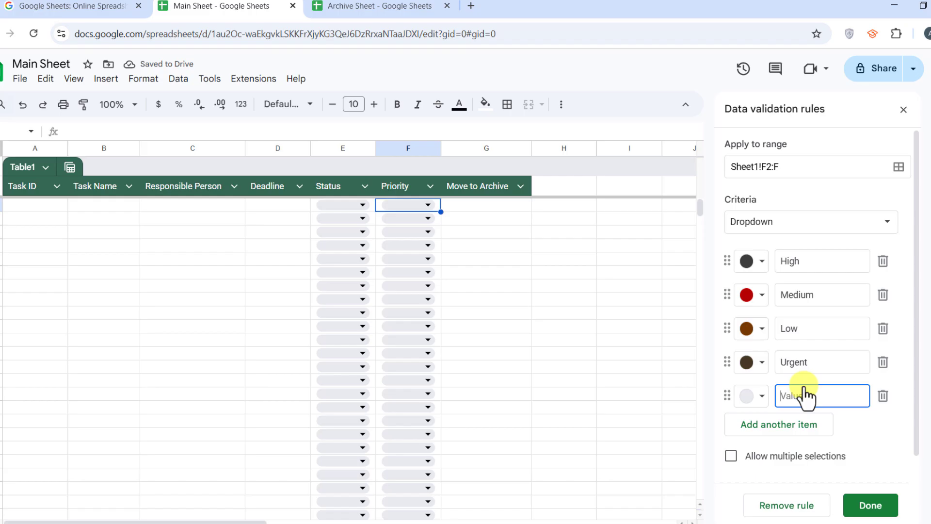
{"action": "type", "text": "Critical"}
{"action": "left_click", "coordinate": [760, 398]}
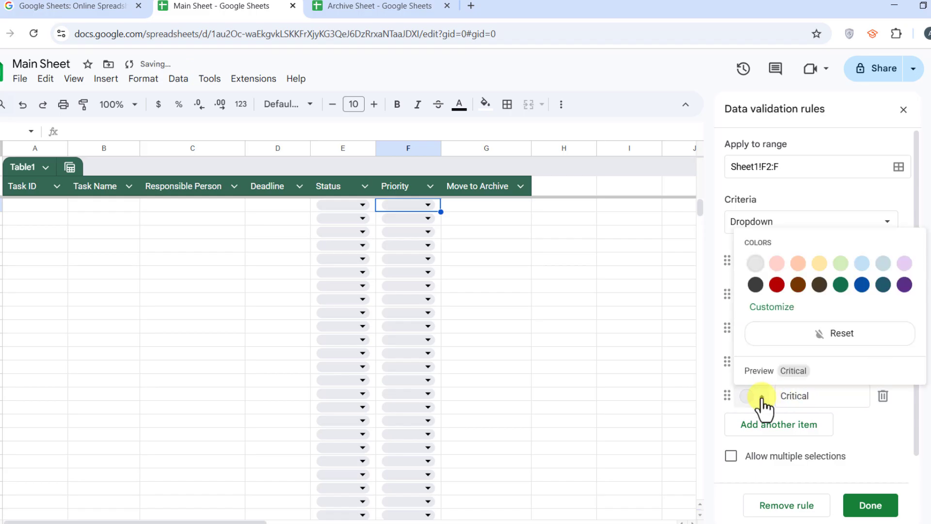
{"action": "left_click", "coordinate": [834, 289]}
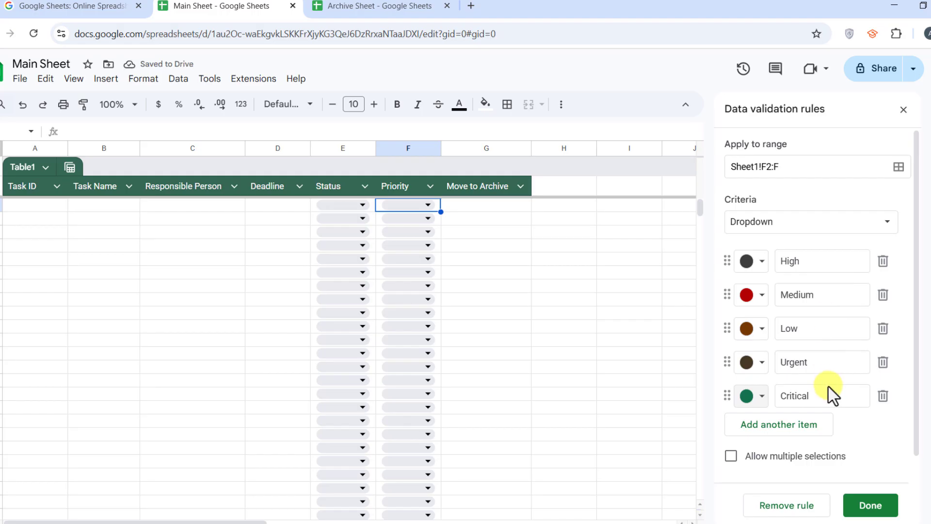
{"action": "scroll", "coordinate": [831, 395], "scroll_direction": "down", "scroll_amount": 1}
{"action": "left_click", "coordinate": [805, 472]}
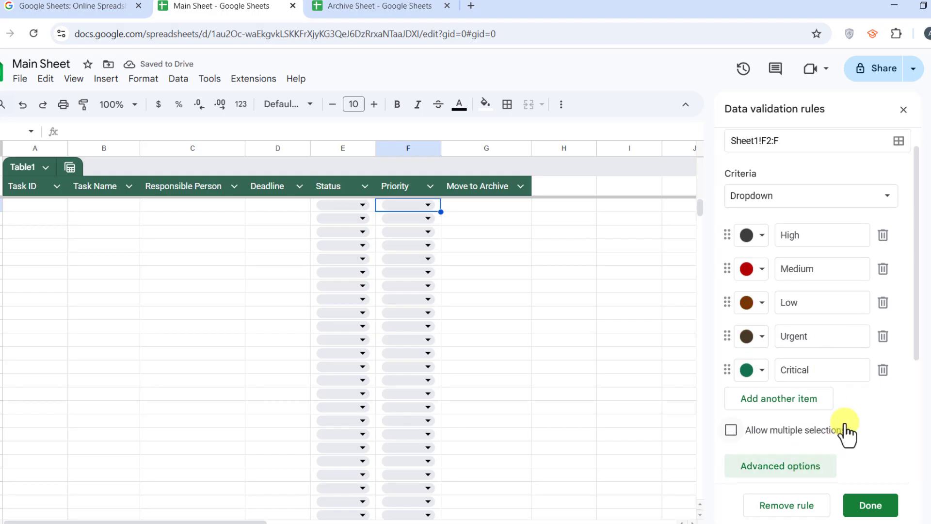
{"action": "scroll", "coordinate": [841, 430], "scroll_direction": "down", "scroll_amount": 3}
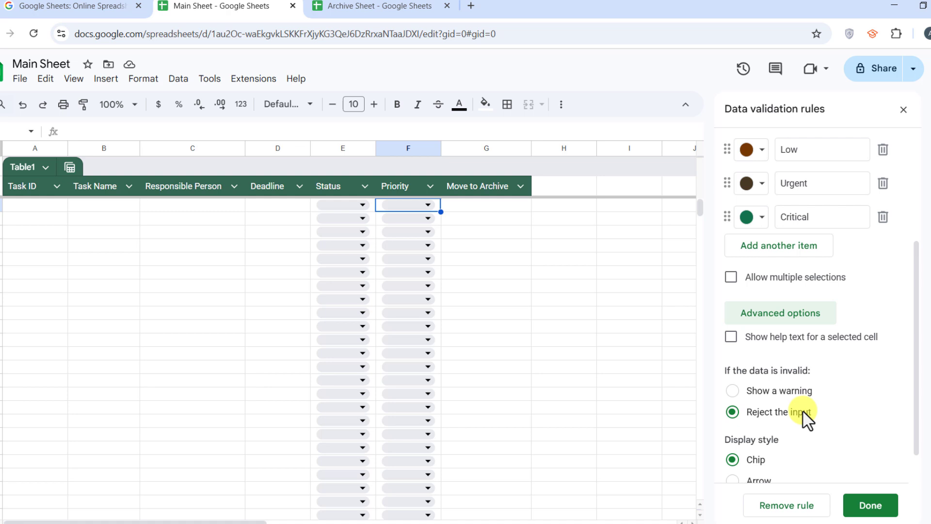
{"action": "left_click", "coordinate": [867, 505]}
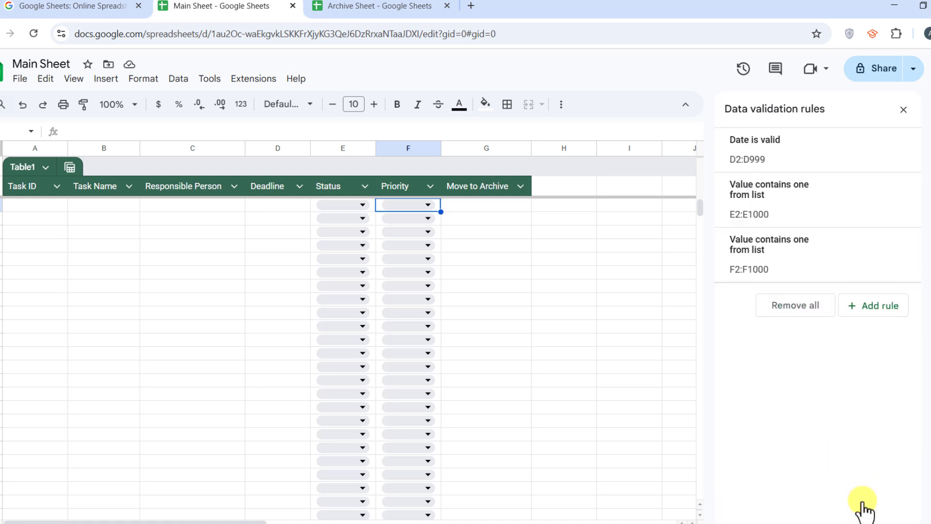
Close the data validation rules and check the Priority dropdown's new options.
{"action": "left_click", "coordinate": [904, 111]}
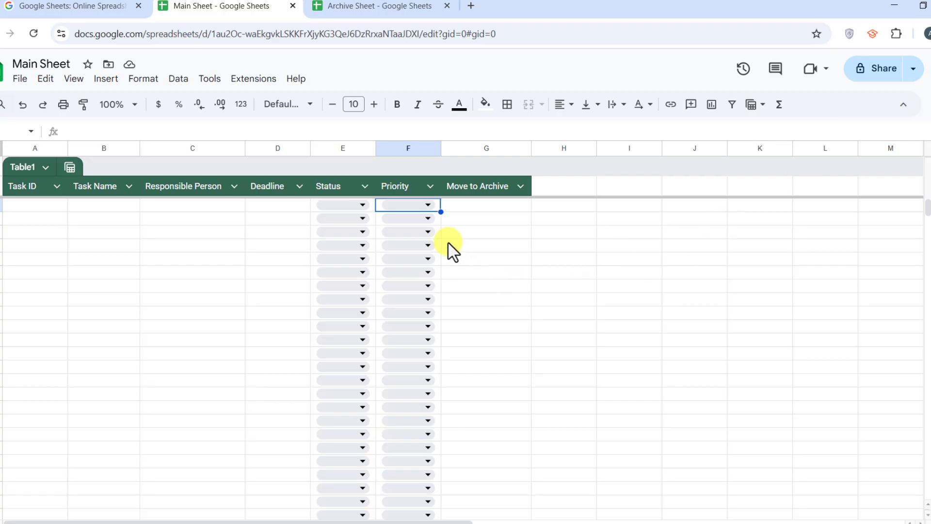
{"action": "left_click", "coordinate": [430, 205]}
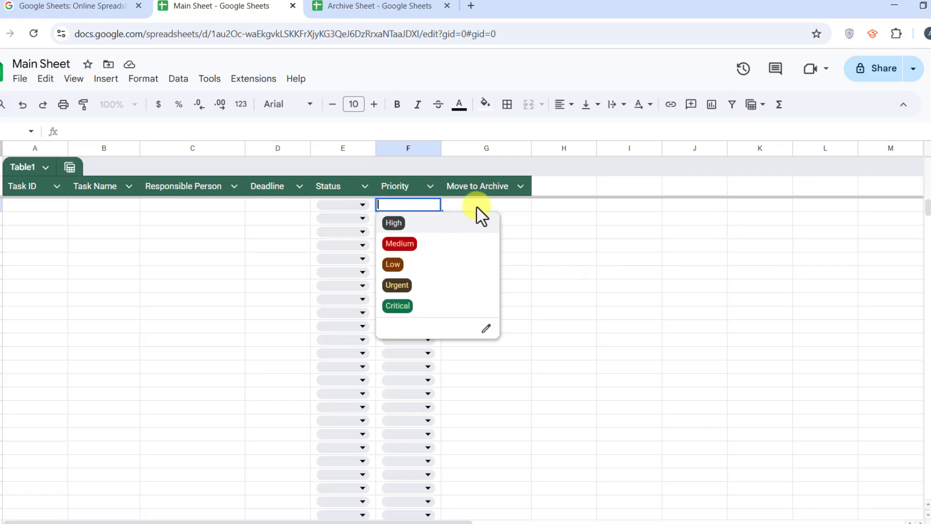
{"action": "left_click", "coordinate": [514, 223]}
Insert checkboxes into the Move to Archive column G from G2 downward.
{"action": "left_click", "coordinate": [509, 209]}
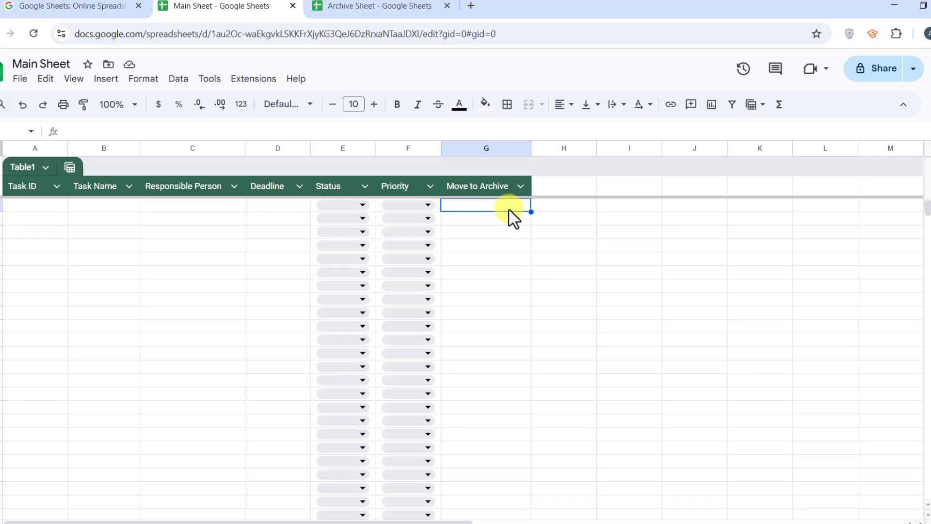
{"action": "left_click", "coordinate": [486, 148]}
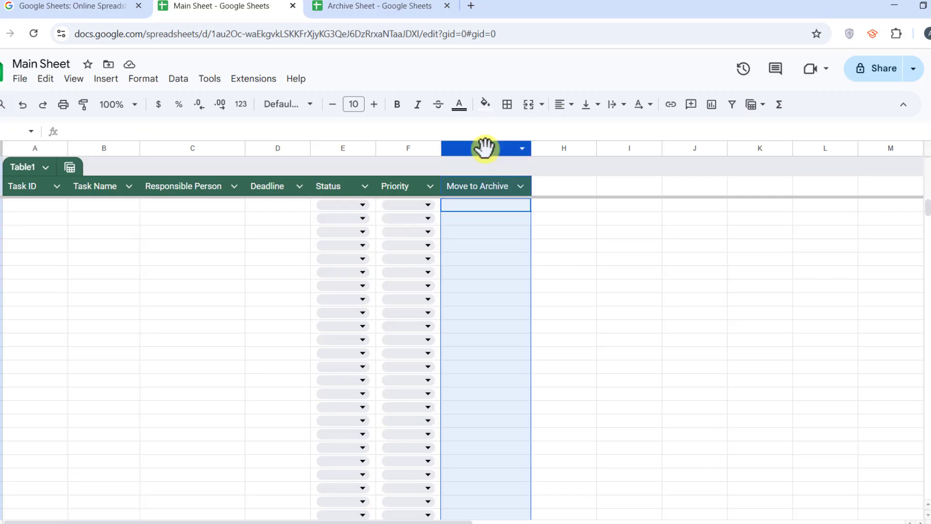
{"action": "left_click", "coordinate": [490, 191]}
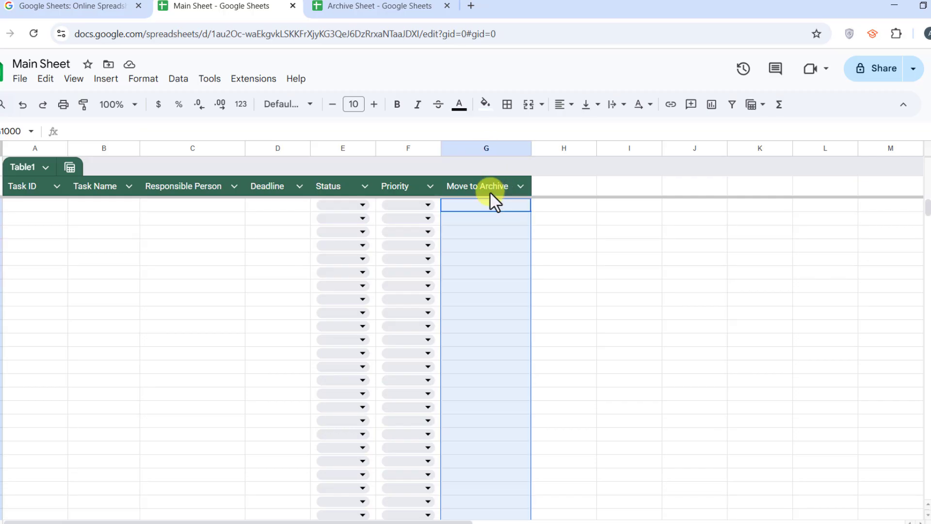
{"action": "left_click", "coordinate": [111, 81]}
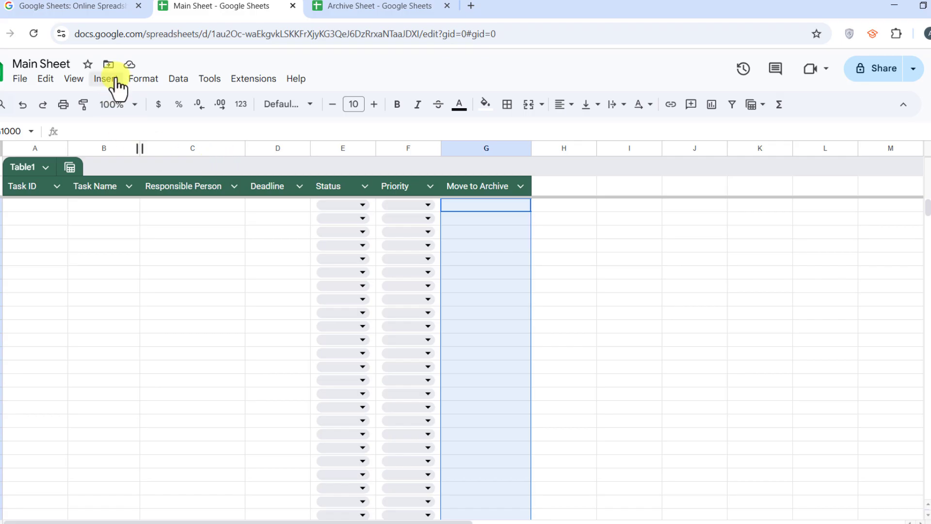
{"action": "left_click", "coordinate": [180, 376]}
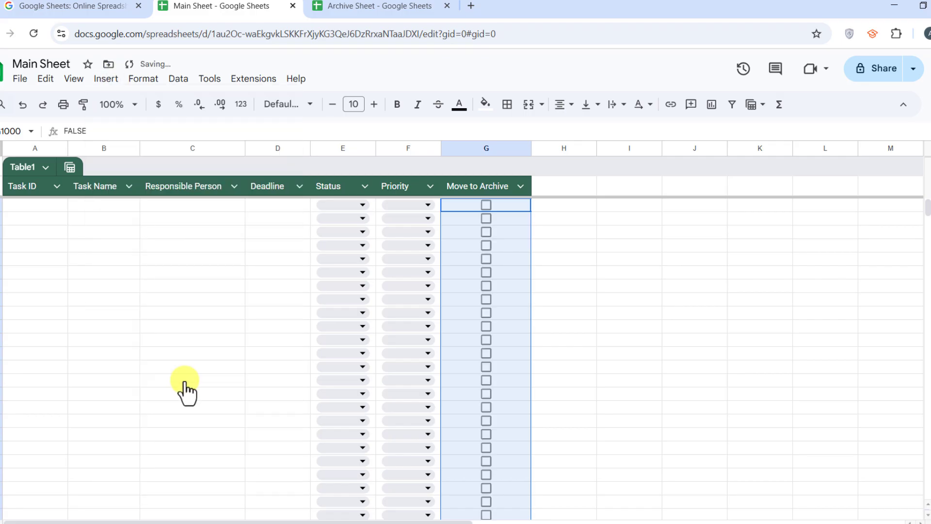
{"action": "left_click", "coordinate": [557, 262]}
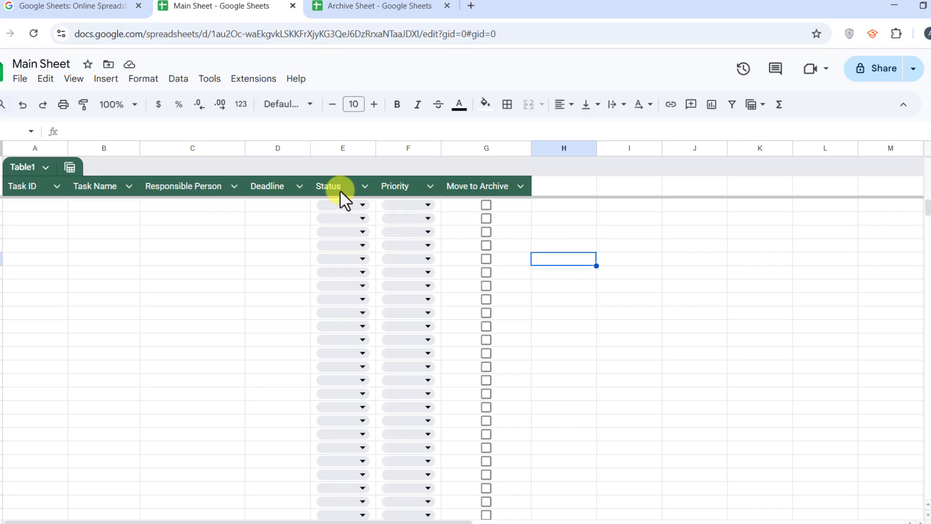
Create an Apps Script project from Extensions and delete the starter myFunction code.
{"action": "left_click", "coordinate": [246, 82]}
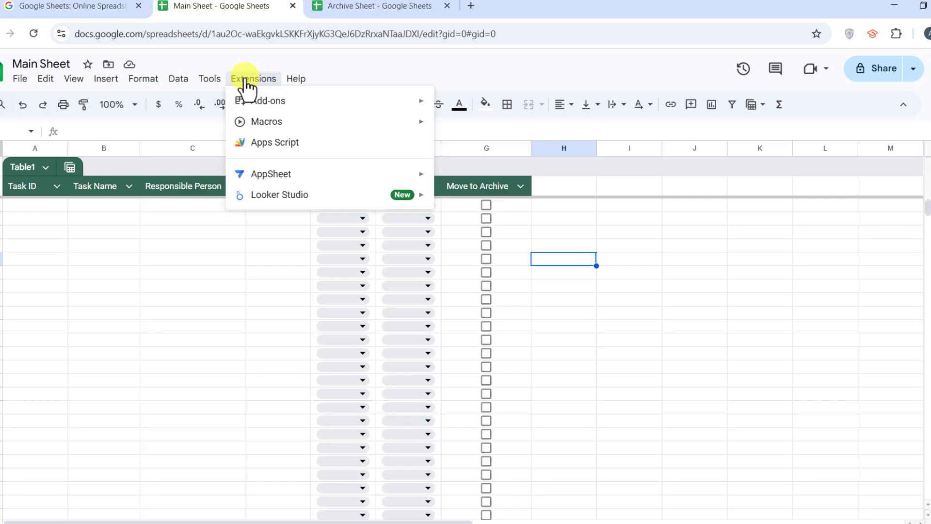
{"action": "left_click", "coordinate": [327, 146]}
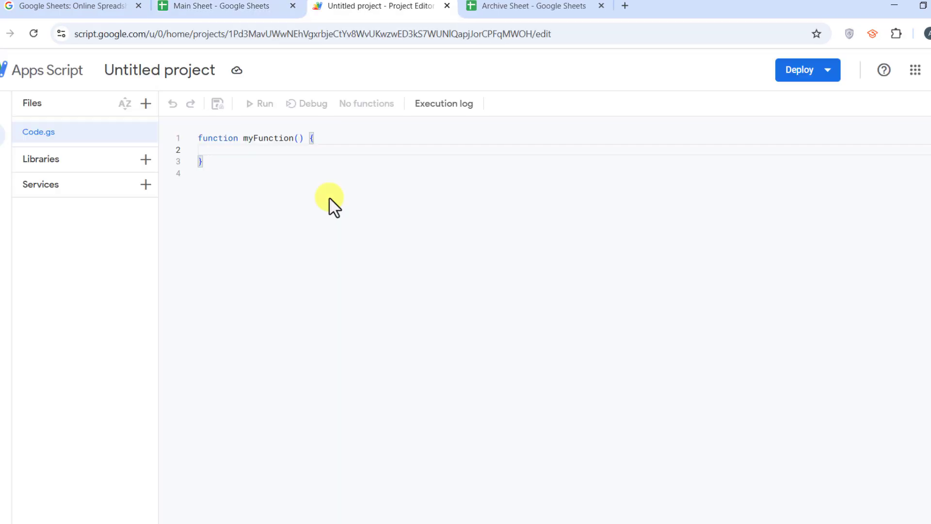
{"action": "left_click_drag", "start_coordinate": [214, 158], "coordinate": [194, 134]}
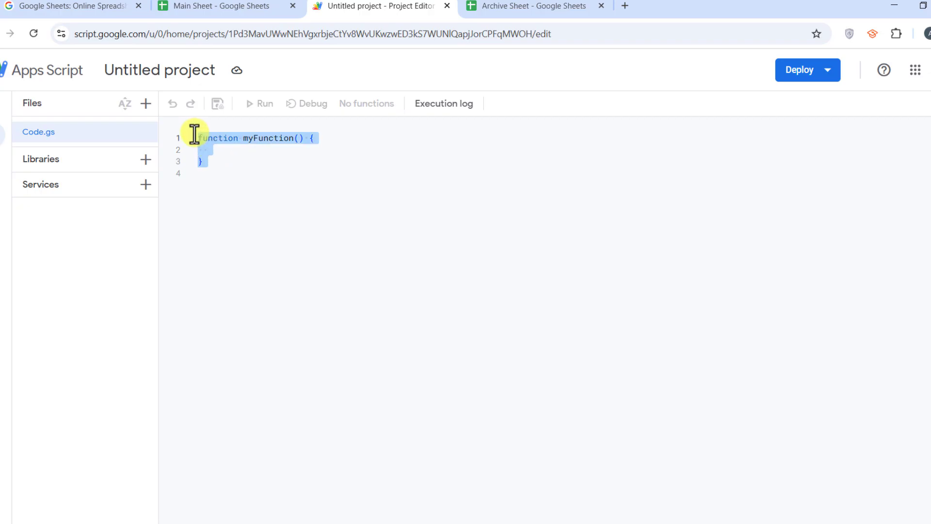
{"action": "key", "text": "BackSpace"}
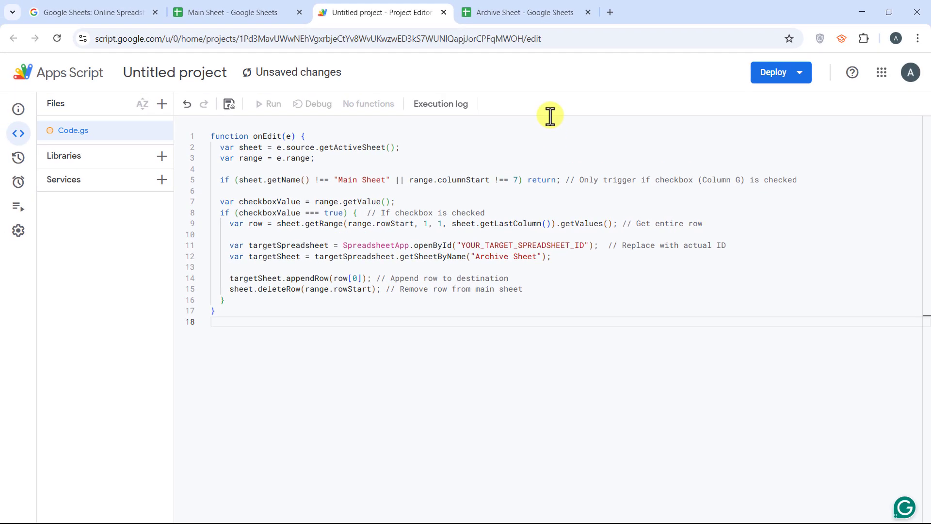
Copy the Archive Sheet spreadsheet ID from its web address.
{"action": "left_click", "coordinate": [519, 11]}
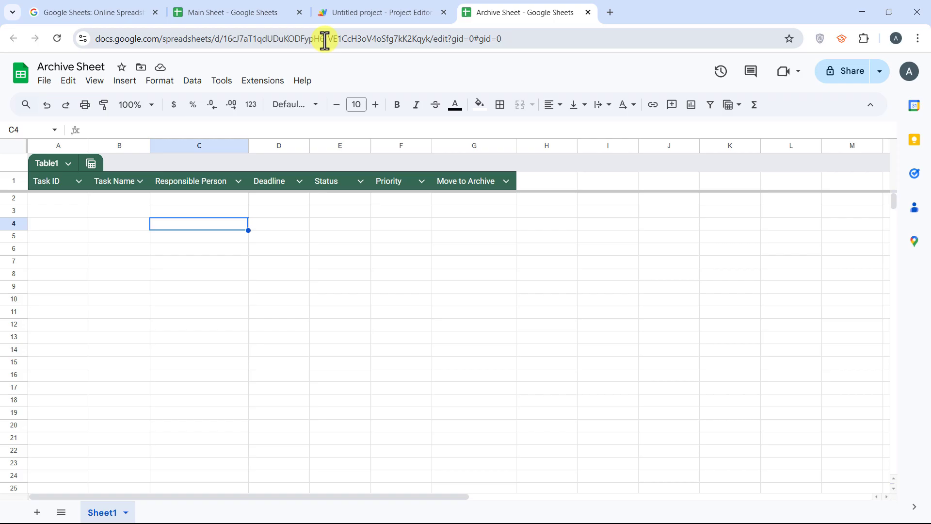
{"action": "left_click_drag", "start_coordinate": [224, 39], "coordinate": [419, 40]}
{"action": "right_click", "coordinate": [419, 40]}
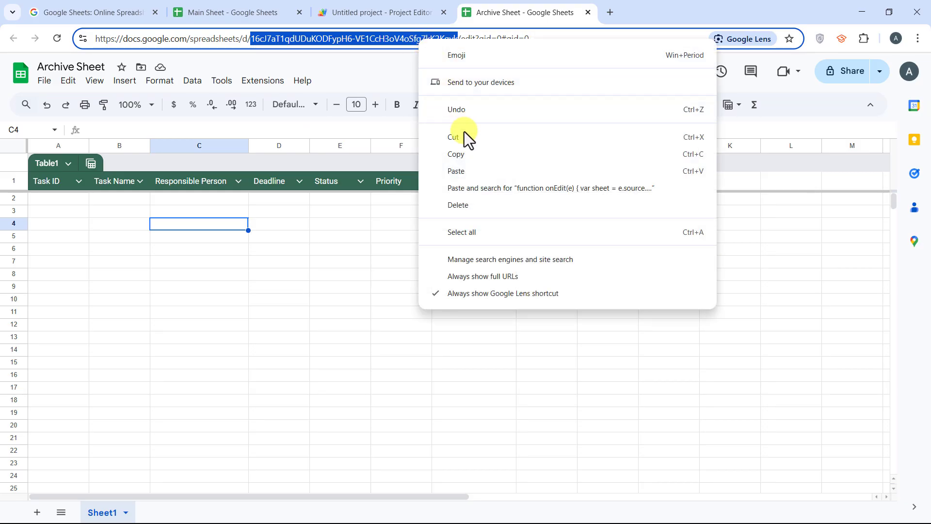
{"action": "left_click", "coordinate": [476, 155]}
Replace YOUR_TARGET_SPREADSHEET_ID on line 11 with the copied Archive Sheet ID and save.
{"action": "left_click", "coordinate": [395, 12]}
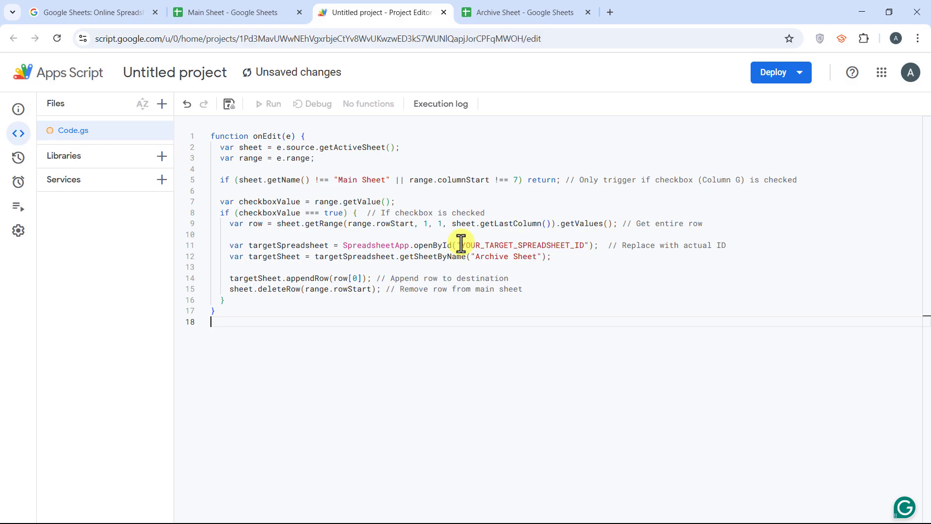
{"action": "left_click_drag", "start_coordinate": [460, 245], "coordinate": [567, 250]}
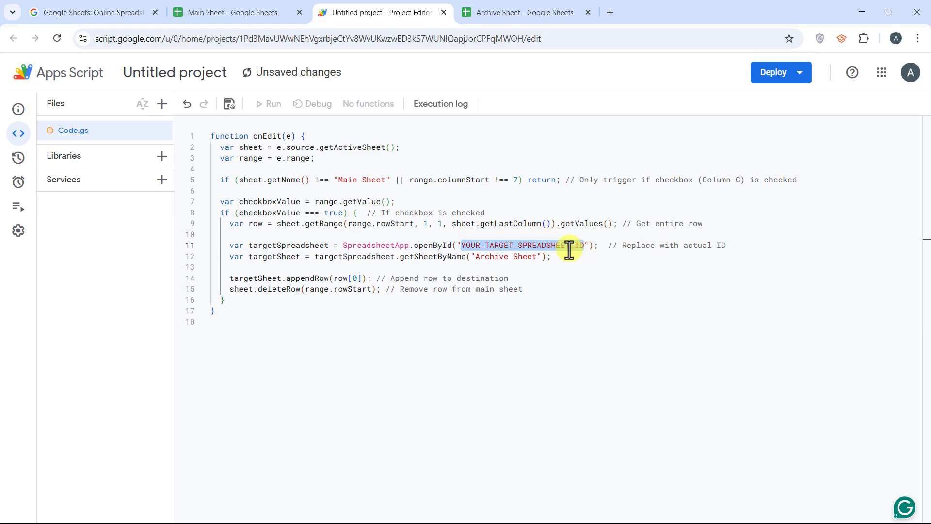
{"action": "right_click", "coordinate": [568, 250]}
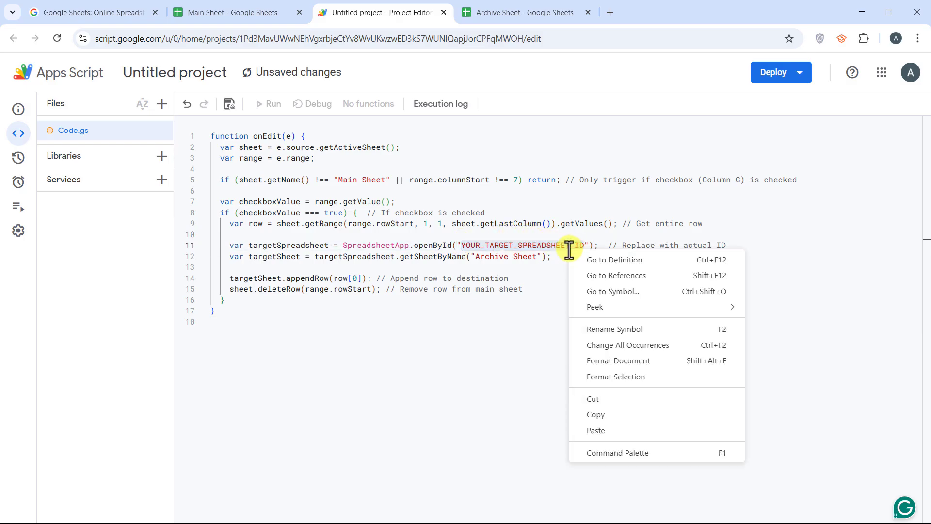
{"action": "left_click", "coordinate": [633, 430]}
{"action": "left_click", "coordinate": [614, 353]}
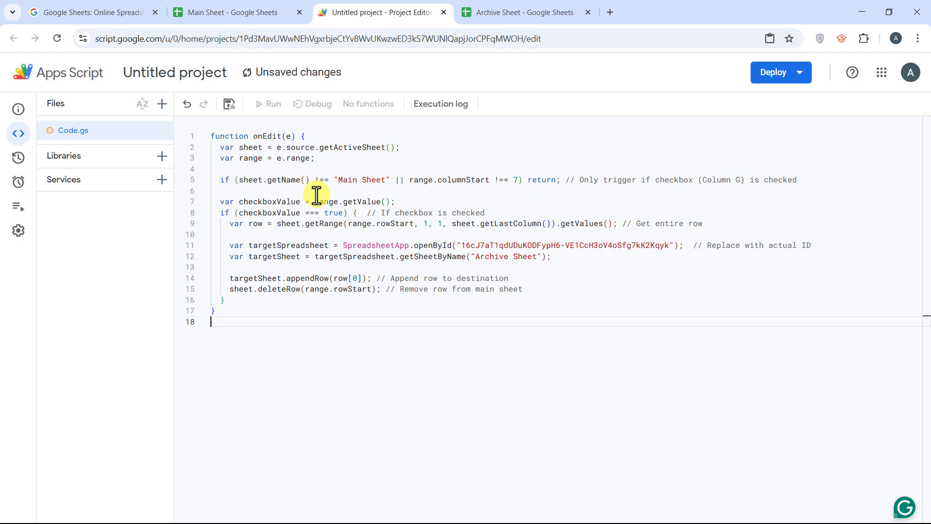
{"action": "left_click", "coordinate": [230, 115]}
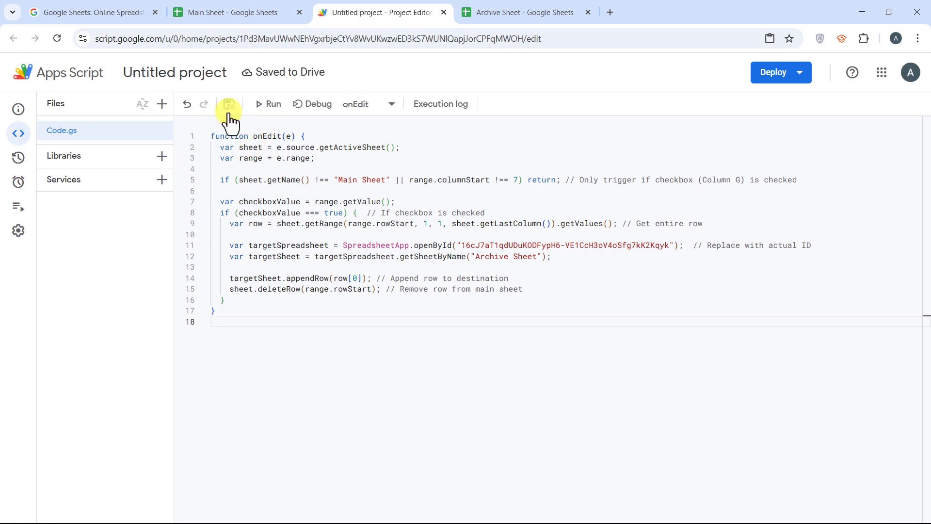
Add a trigger running onEdit with source From spreadsheet and event type On edit.
{"action": "mouse_move", "coordinate": [25, 164]}
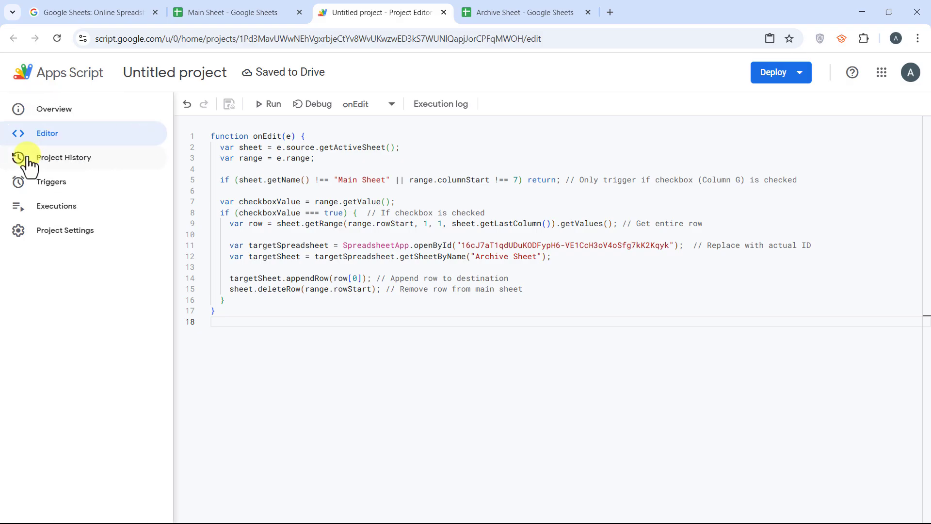
{"action": "left_click", "coordinate": [87, 188]}
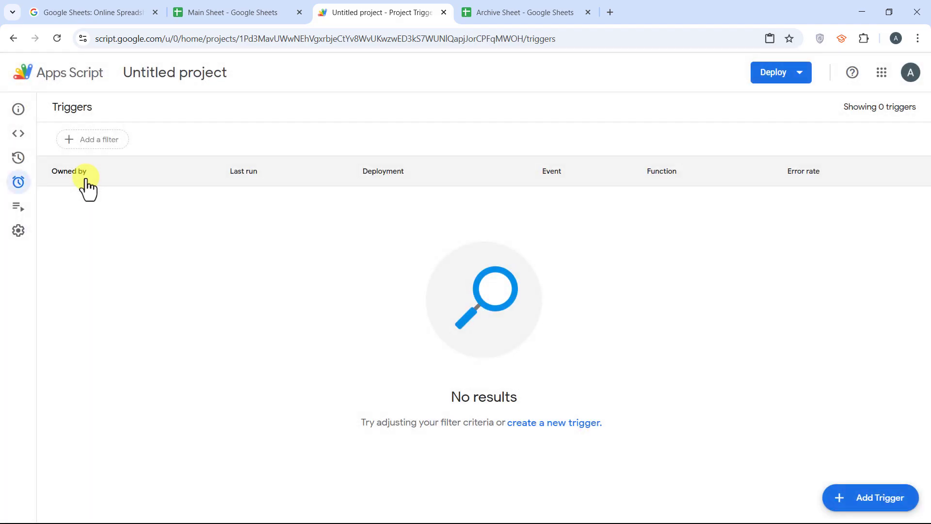
{"action": "left_click", "coordinate": [861, 498]}
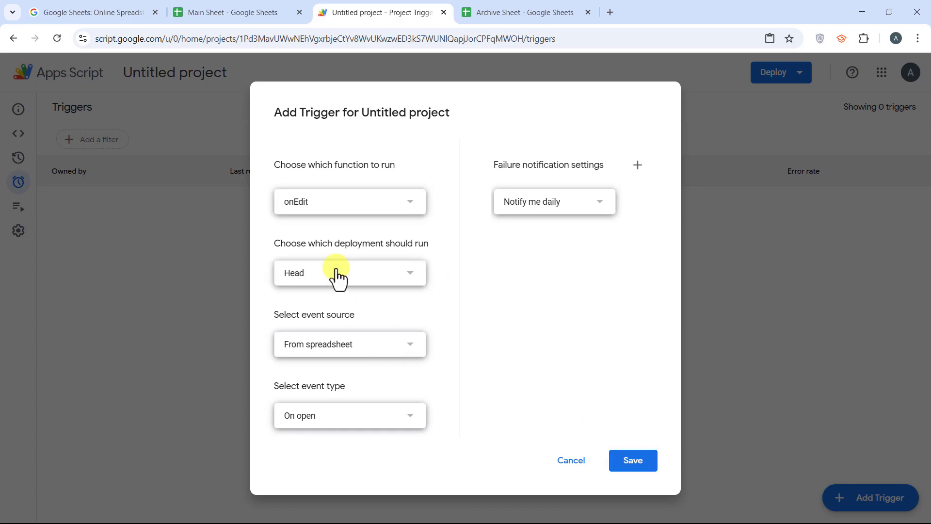
{"action": "left_click", "coordinate": [359, 204]}
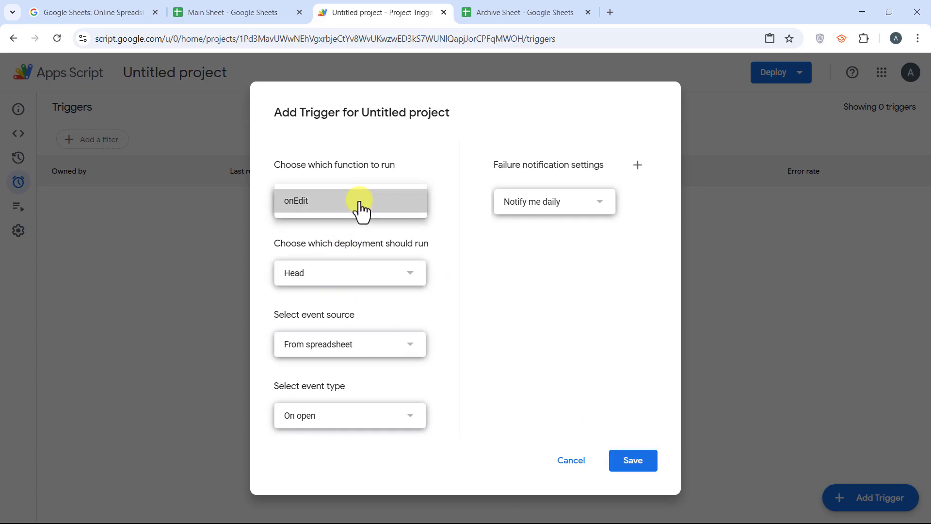
{"action": "left_click", "coordinate": [361, 206]}
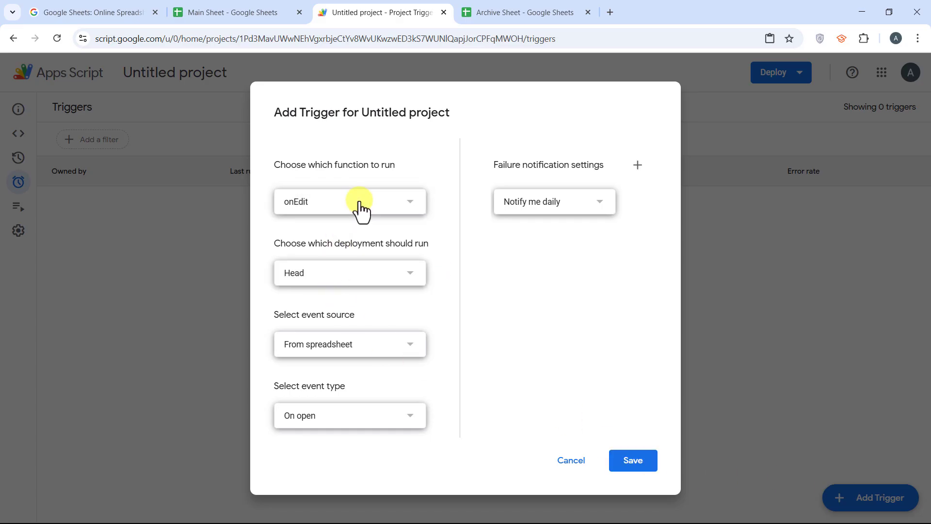
{"action": "left_click", "coordinate": [357, 363]}
{"action": "left_click", "coordinate": [356, 355]}
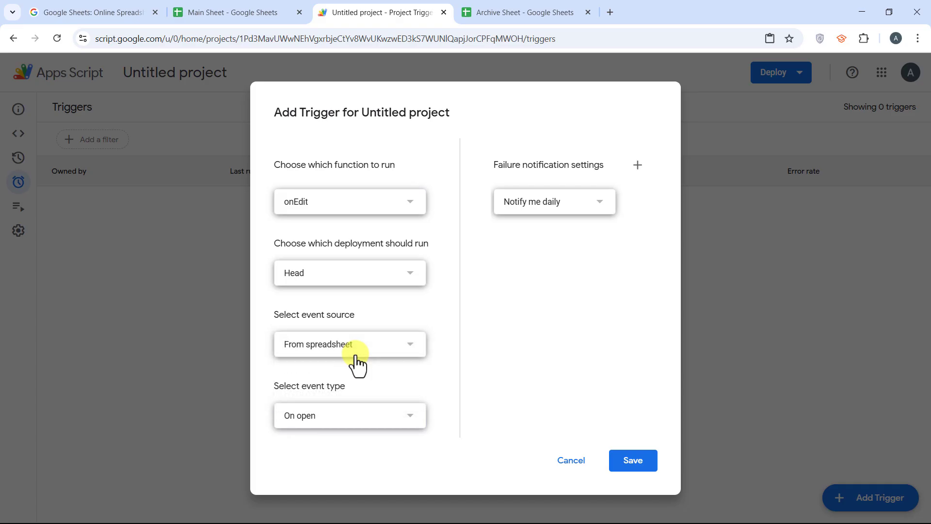
{"action": "left_click", "coordinate": [351, 413]}
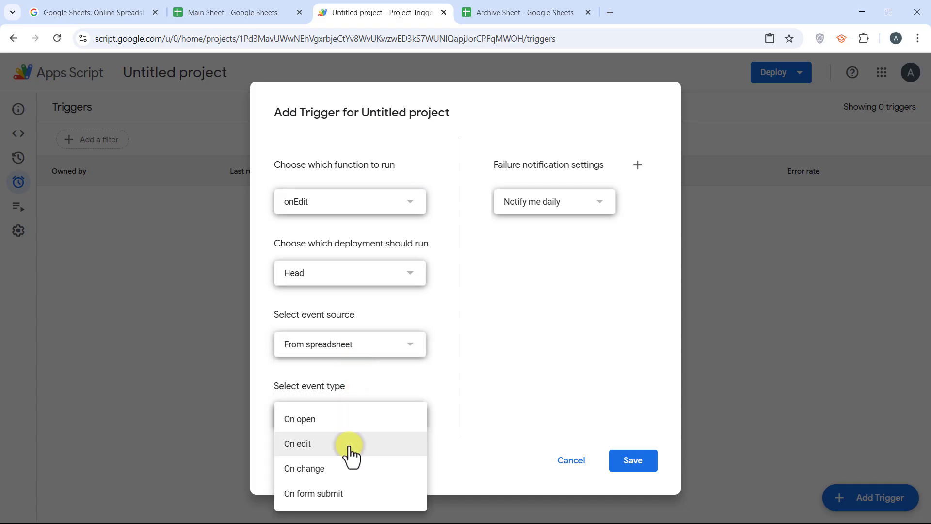
{"action": "left_click", "coordinate": [351, 444]}
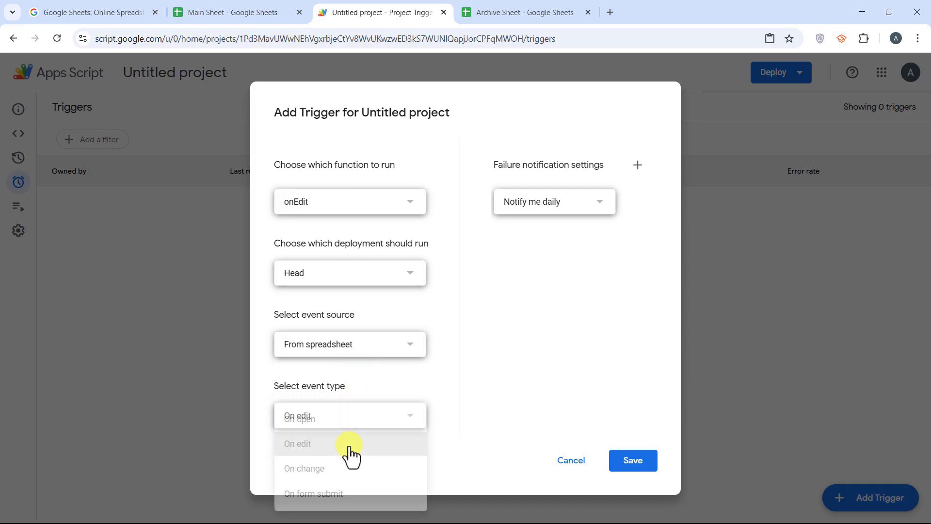
{"action": "left_click", "coordinate": [645, 460]}
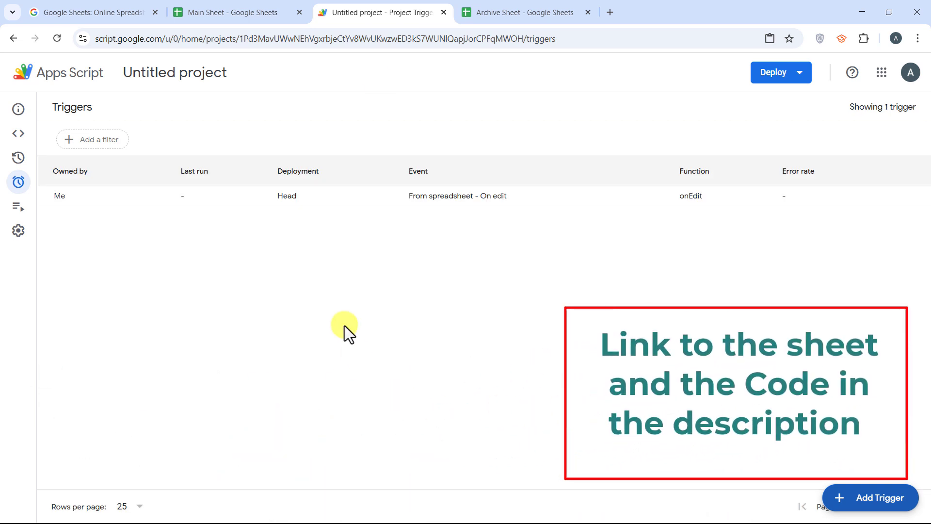
Enter task 258 (Elaheh, Mark, 2/27/2025, Pending Review, Urgent) and autofit column E.
{"action": "left_click", "coordinate": [265, 14]}
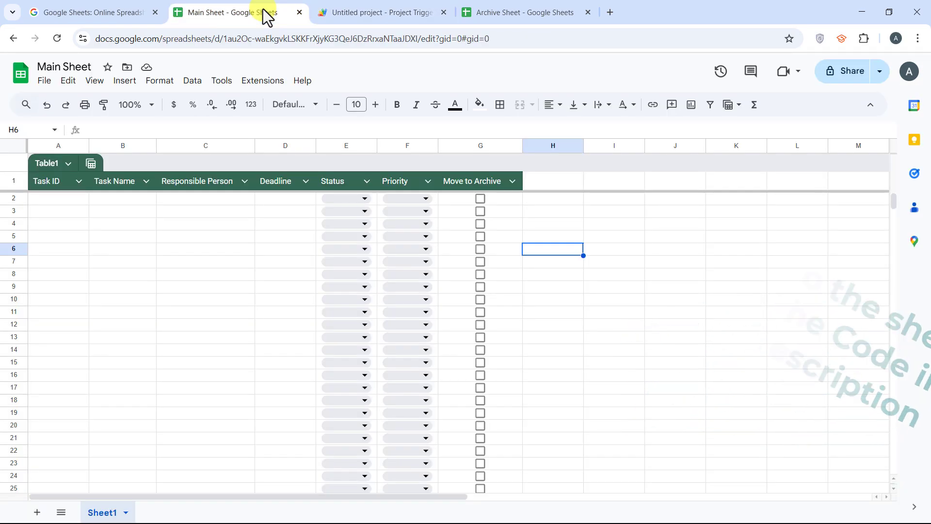
{"action": "left_click", "coordinate": [76, 199]}
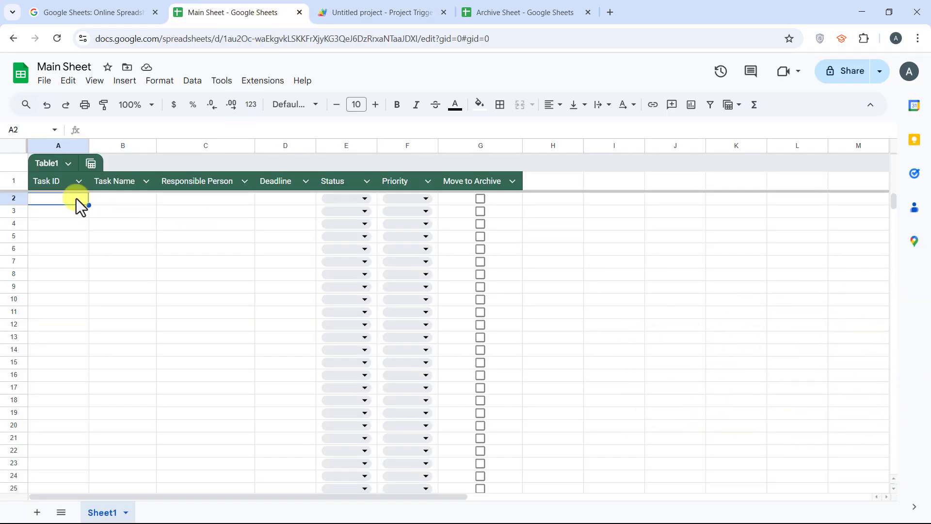
{"action": "type", "text": "258"}
{"action": "key", "text": "Tab"}
{"action": "type", "text": "Elaheh"}
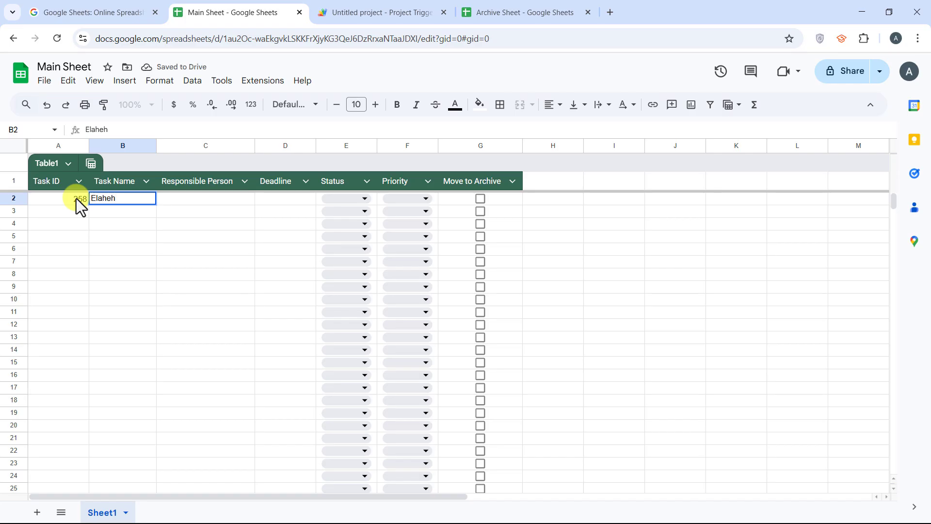
{"action": "key", "text": "Tab"}
{"action": "type", "text": "Mark"}
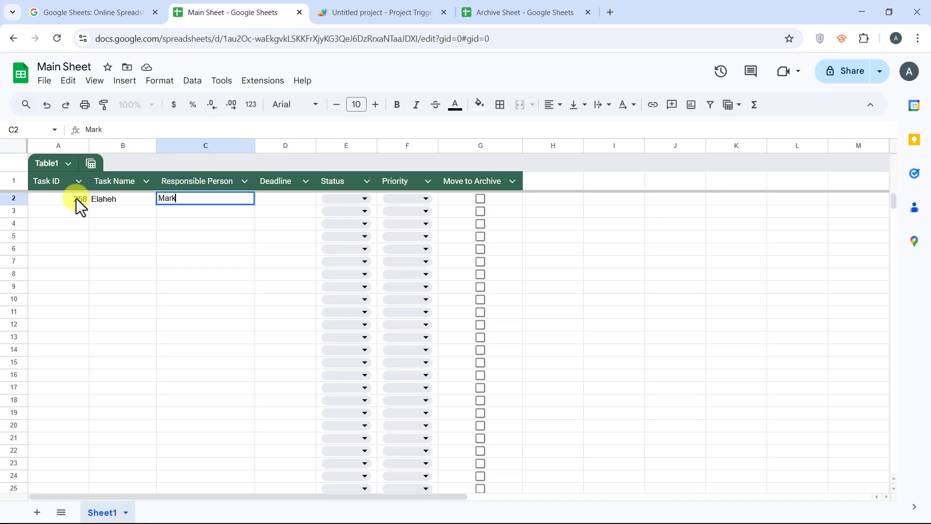
{"action": "key", "text": "Tab"}
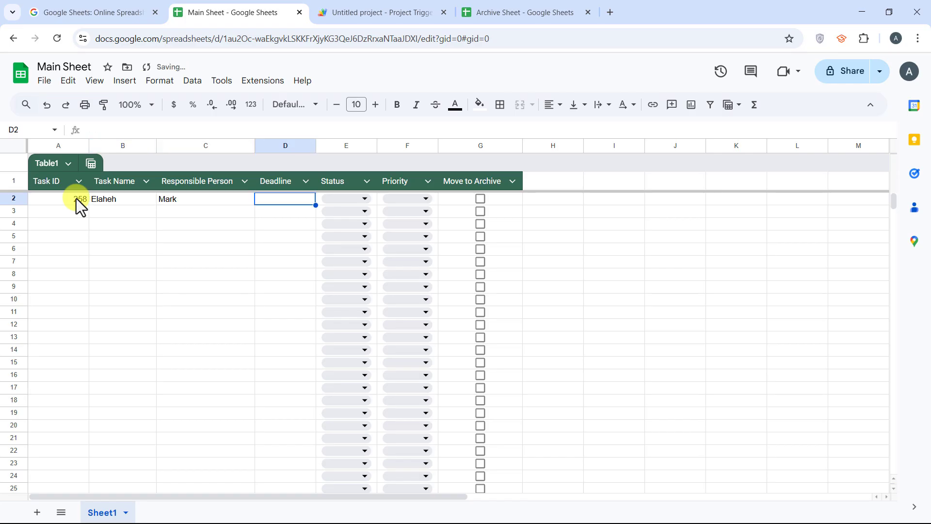
{"action": "double_click", "coordinate": [293, 199]}
{"action": "left_click", "coordinate": [304, 320]}
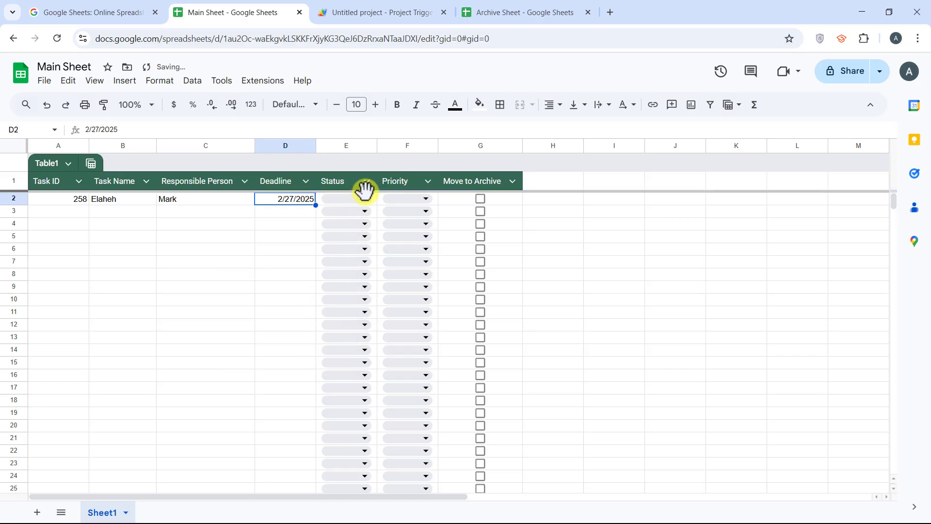
{"action": "left_click", "coordinate": [365, 197]}
{"action": "left_click", "coordinate": [370, 255]}
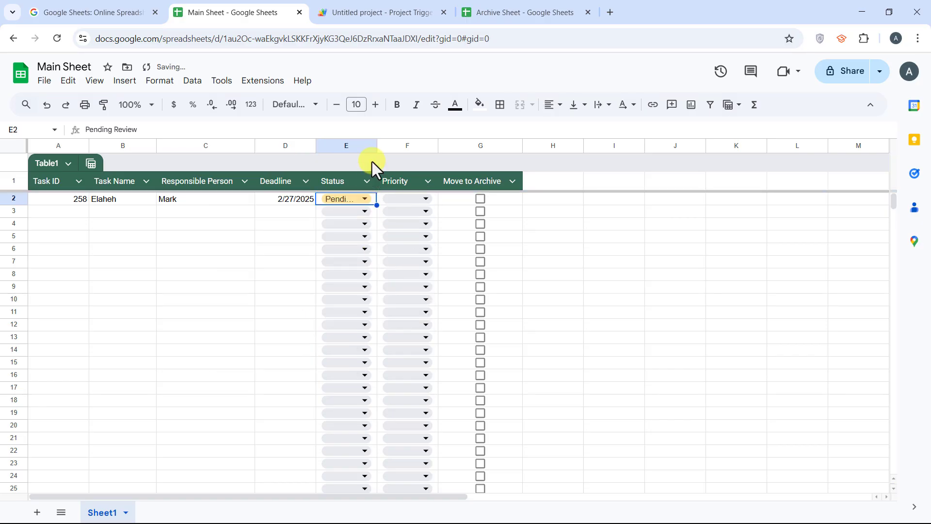
{"action": "double_click", "coordinate": [377, 145]}
{"action": "left_click", "coordinate": [456, 200]}
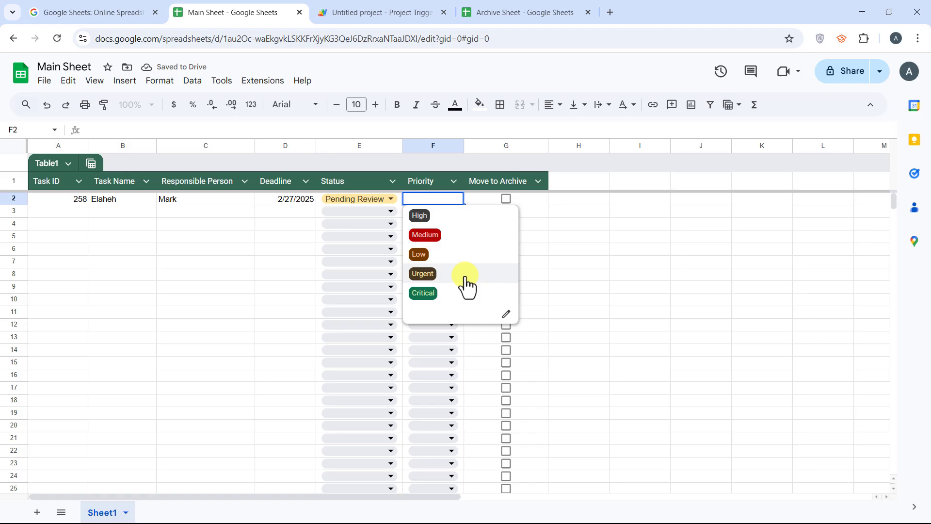
{"action": "left_click", "coordinate": [461, 272]}
Enter task 259 (John, Elaheh, 2/24/2025, On Hold, Critical) in row 3.
{"action": "left_click", "coordinate": [63, 204]}
{"action": "left_click", "coordinate": [63, 207]}
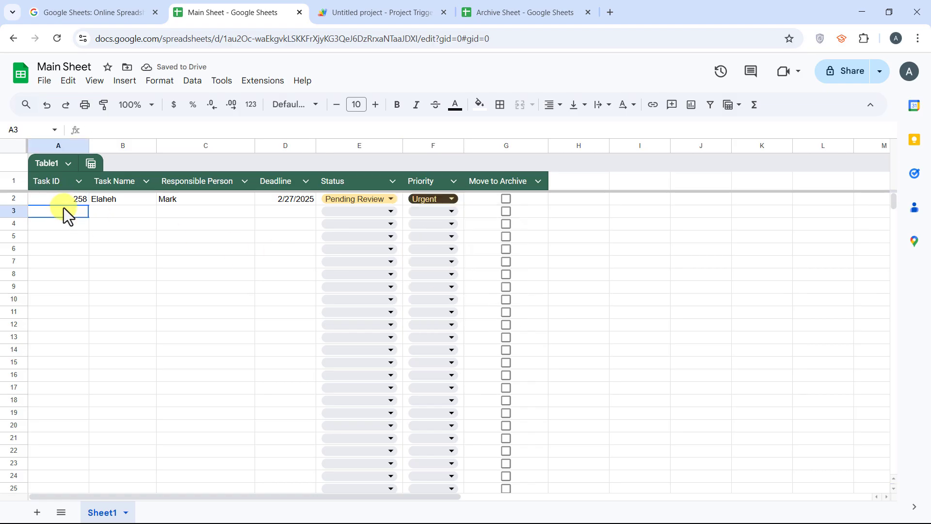
{"action": "type", "text": "259"}
{"action": "key", "text": "Tab"}
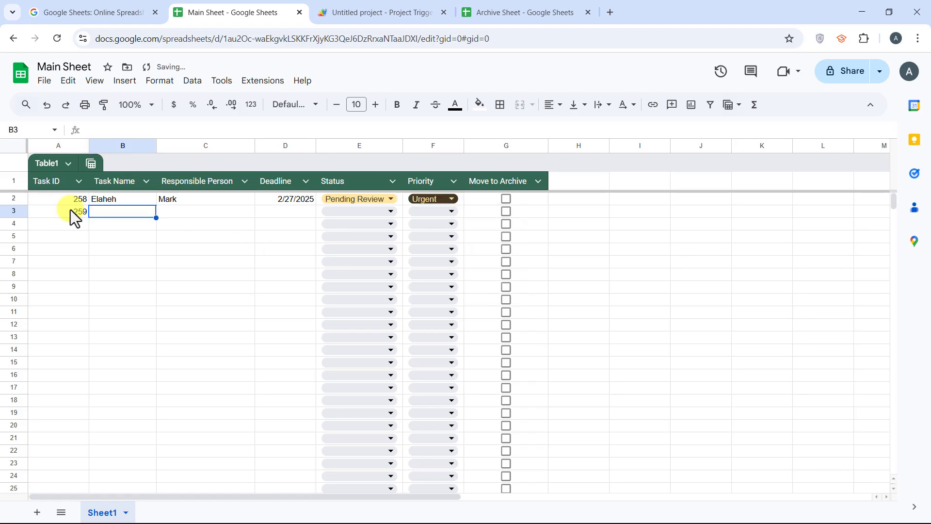
{"action": "type", "text": "John"}
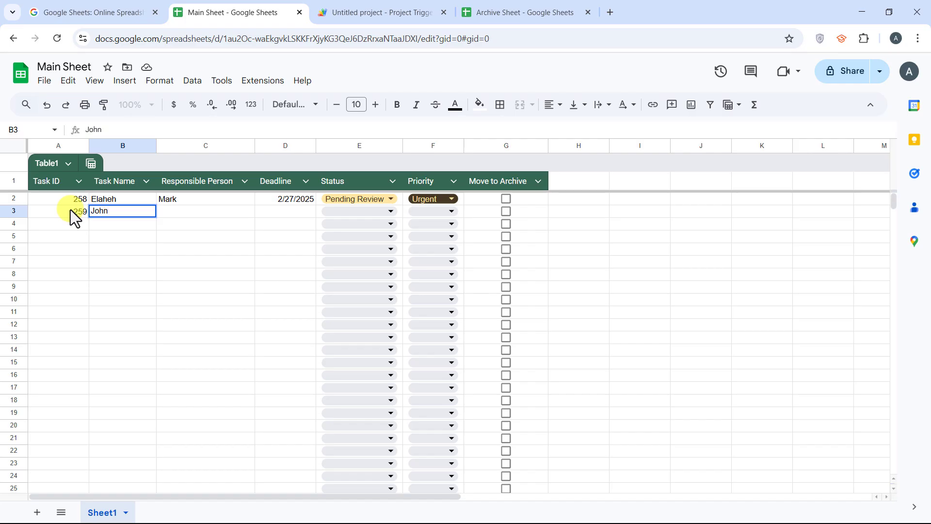
{"action": "key", "text": "Tab"}
{"action": "type", "text": "Elaheh"}
{"action": "key", "text": "Tab"}
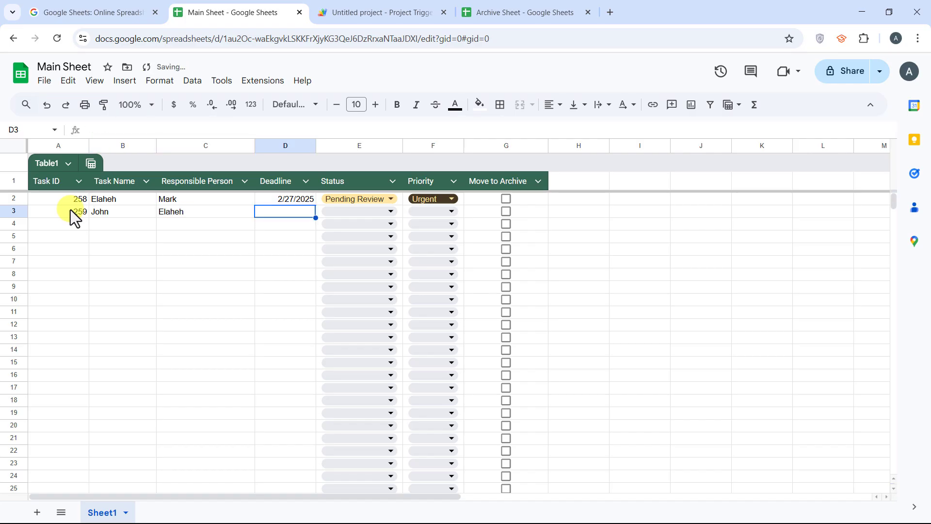
{"action": "double_click", "coordinate": [271, 214]}
{"action": "left_click", "coordinate": [249, 339]}
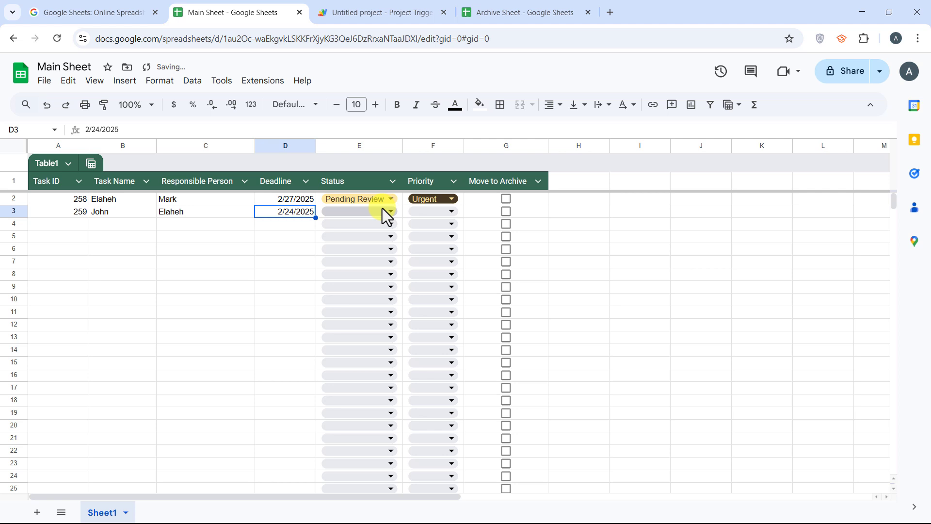
{"action": "left_click", "coordinate": [382, 210]}
{"action": "left_click", "coordinate": [338, 305]}
{"action": "left_click", "coordinate": [451, 212]}
{"action": "left_click", "coordinate": [436, 303]}
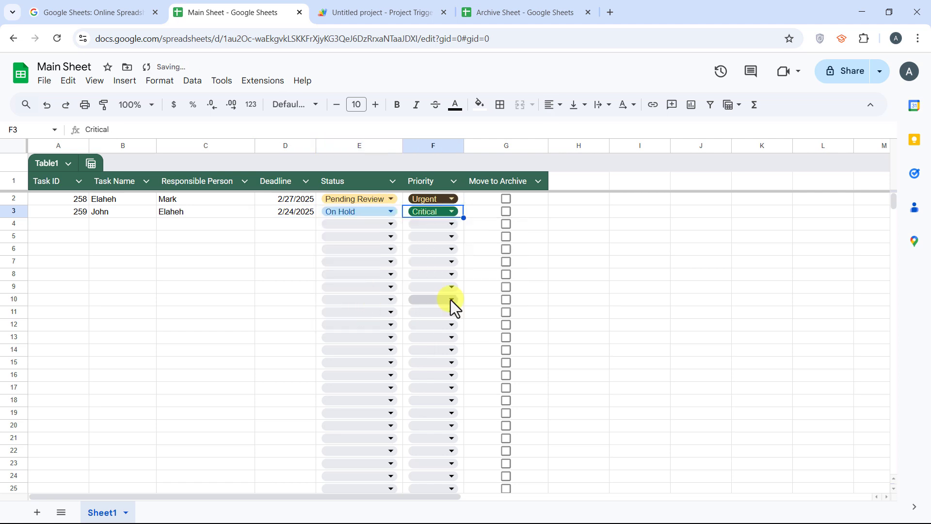
{"action": "left_click", "coordinate": [614, 212]}
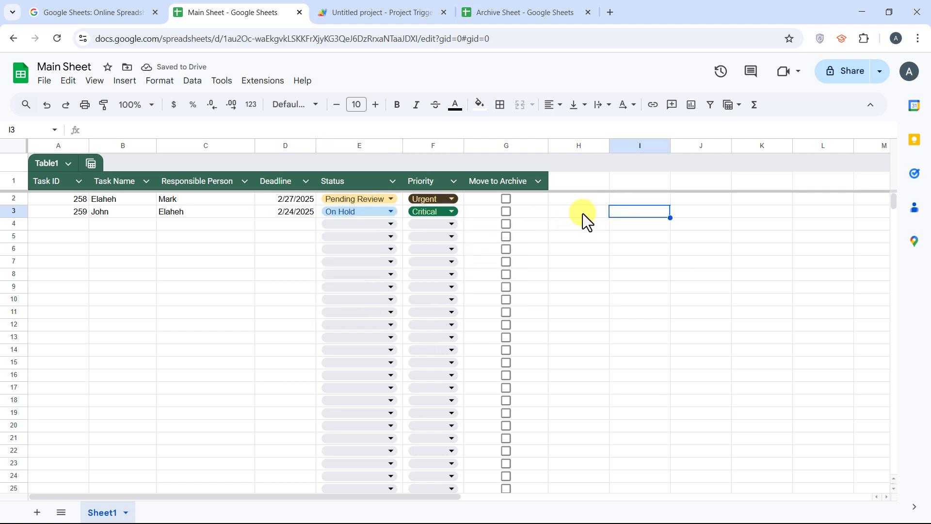
Tick Move to Archive for tasks 258 and 259, then view the Archive Sheet spreadsheet.
{"action": "left_click", "coordinate": [506, 199]}
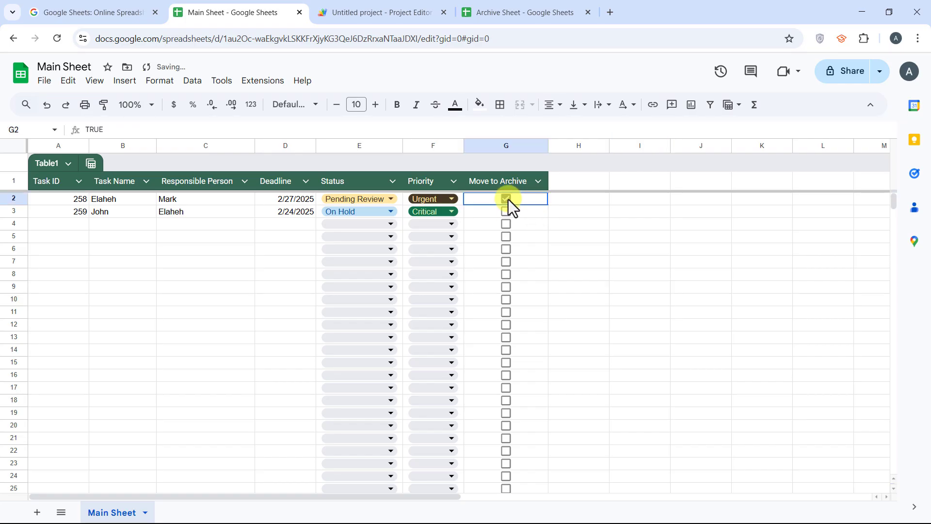
{"action": "left_click", "coordinate": [590, 234]}
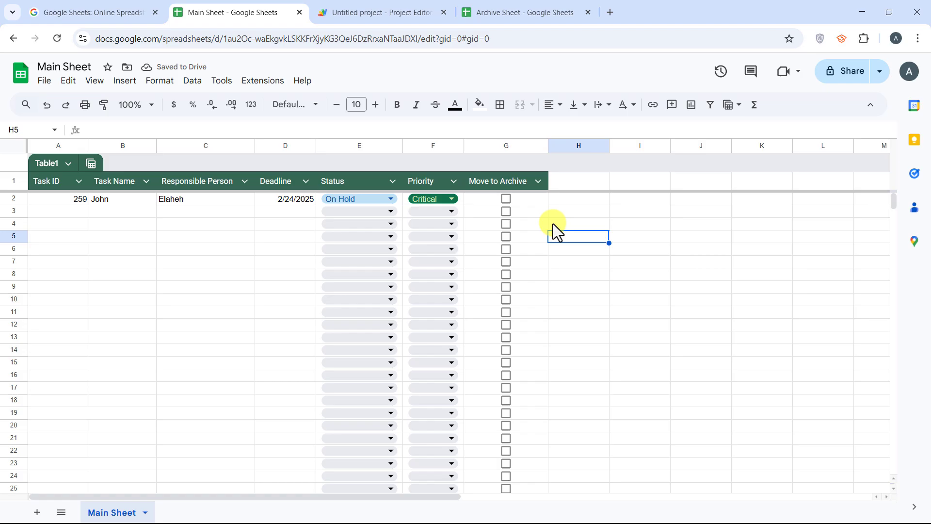
{"action": "left_click", "coordinate": [507, 199]}
{"action": "left_click", "coordinate": [601, 228]}
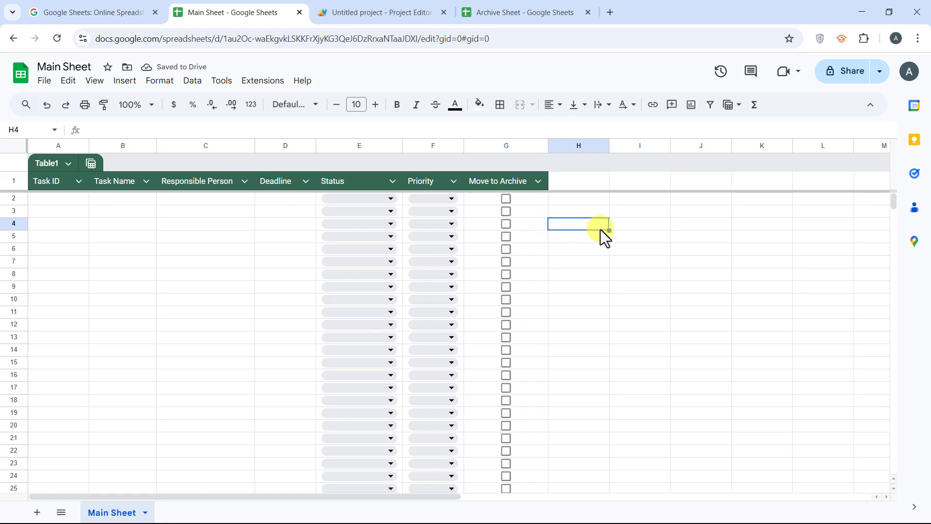
{"action": "left_click", "coordinate": [482, 11]}
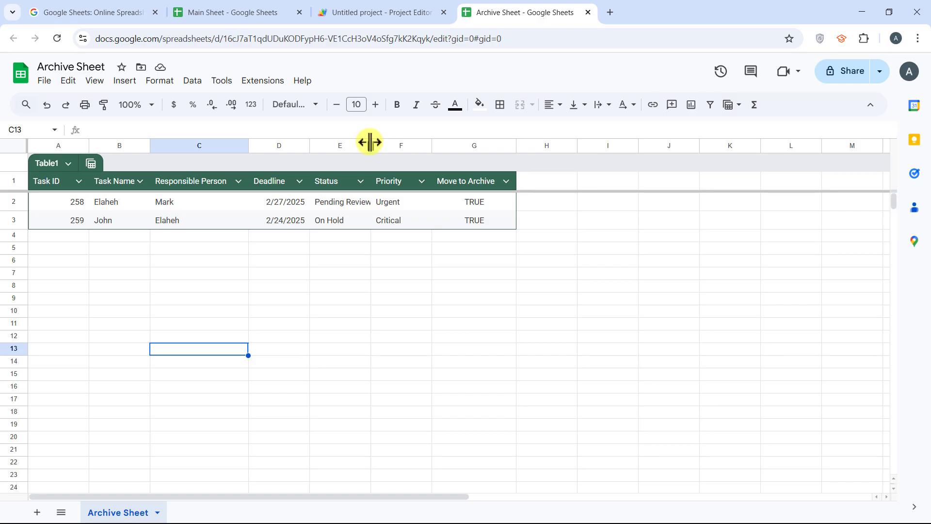
Drag the column E border wider so Pending Review shows fully.
{"action": "left_click_drag", "start_coordinate": [370, 141], "coordinate": [378, 142]}
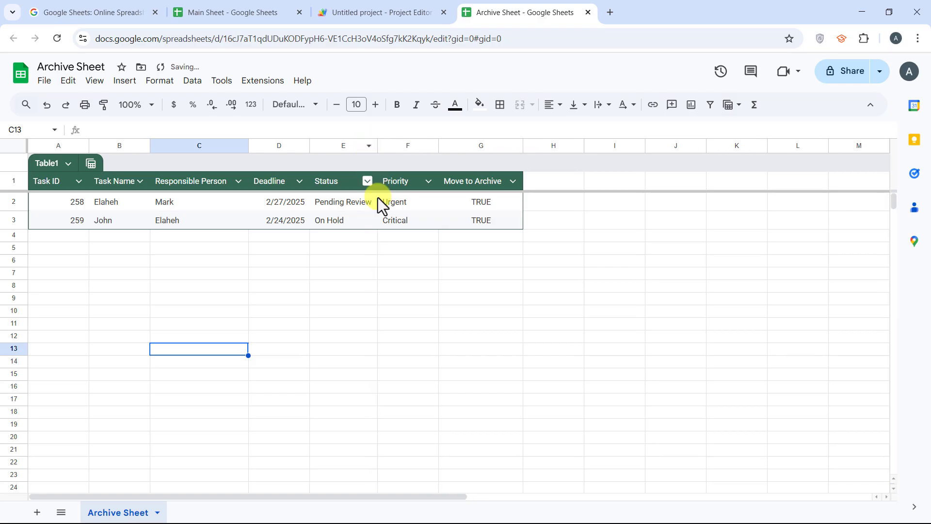
{"action": "left_click", "coordinate": [414, 258]}
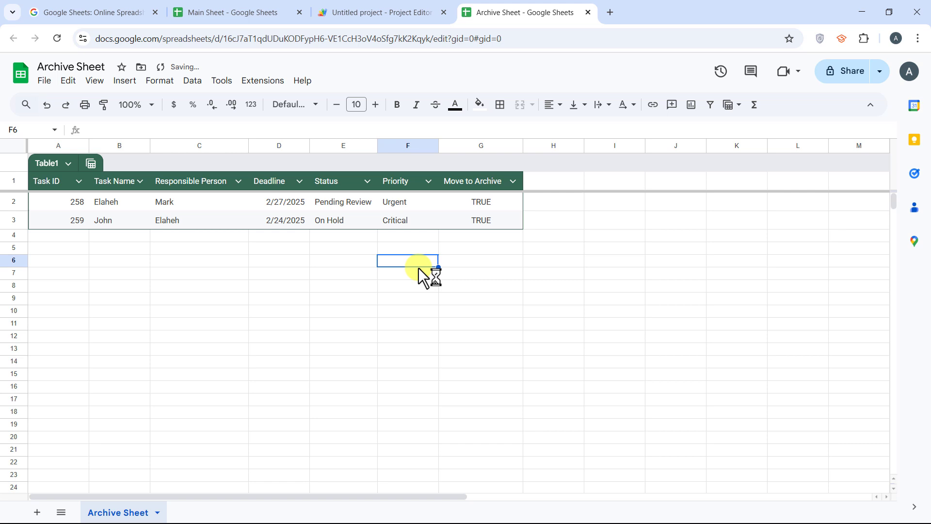
Switch back to the Main Sheet browser tab to confirm its table is empty.
{"action": "left_click", "coordinate": [230, 12]}
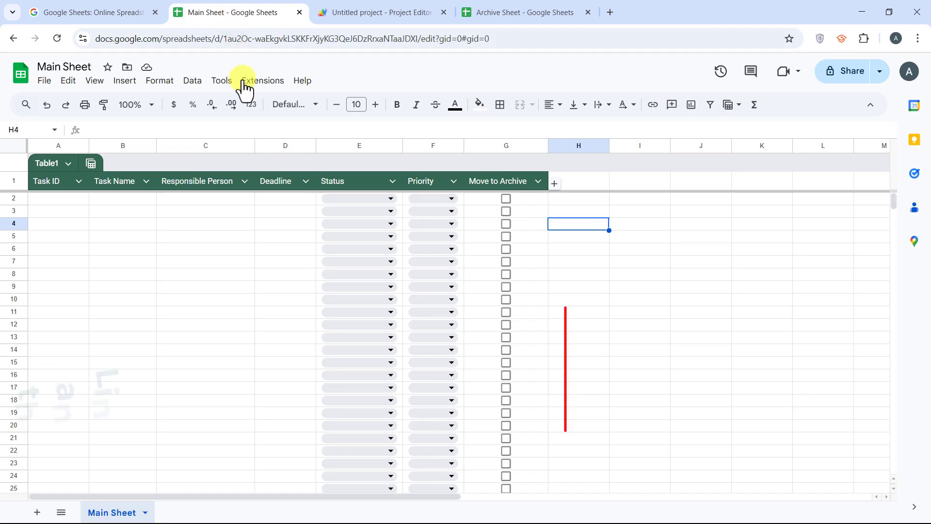